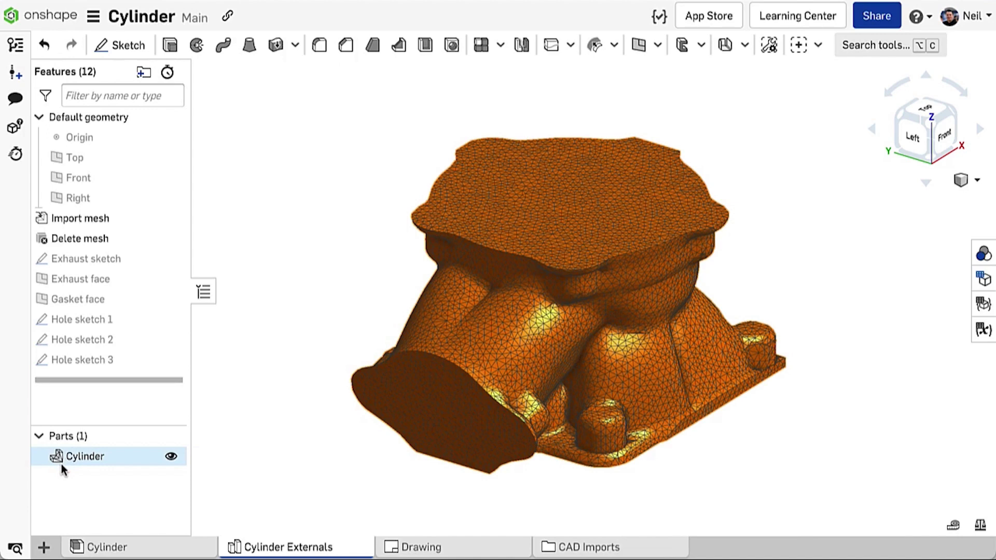
Insert the Cylinder part from Cylinder Externals into the Cylinder assembly
left_click(103, 547)
left_click(149, 46)
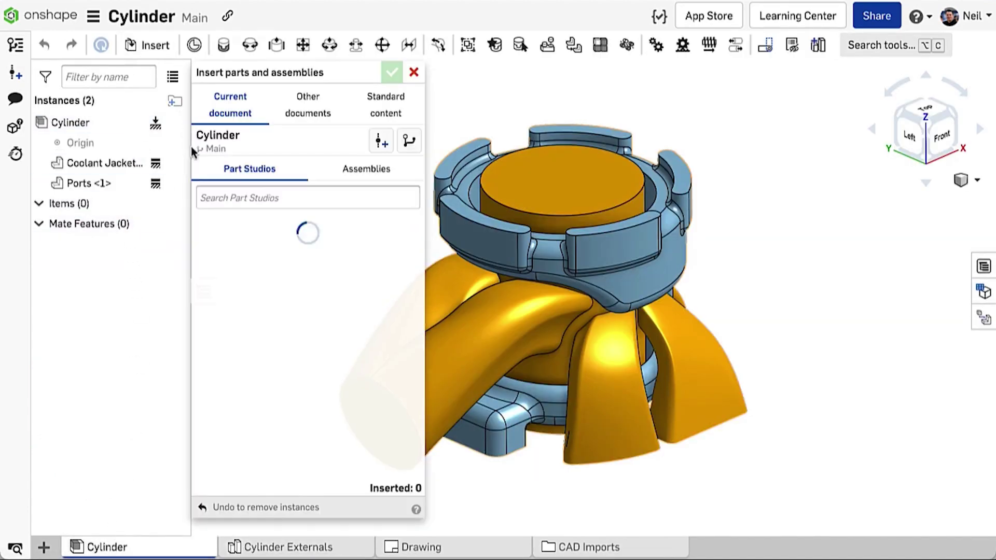
left_click(198, 264)
left_click(254, 294)
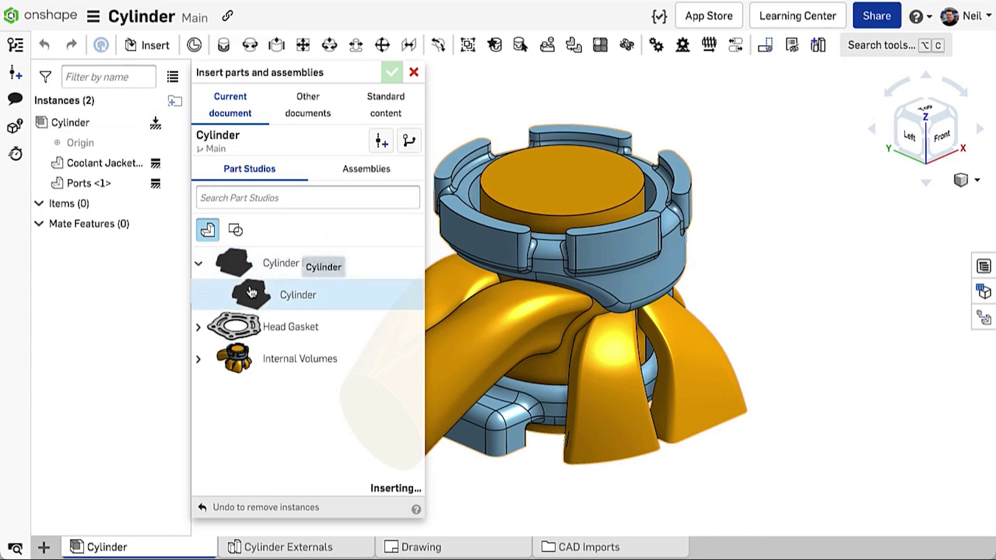
left_click(392, 75)
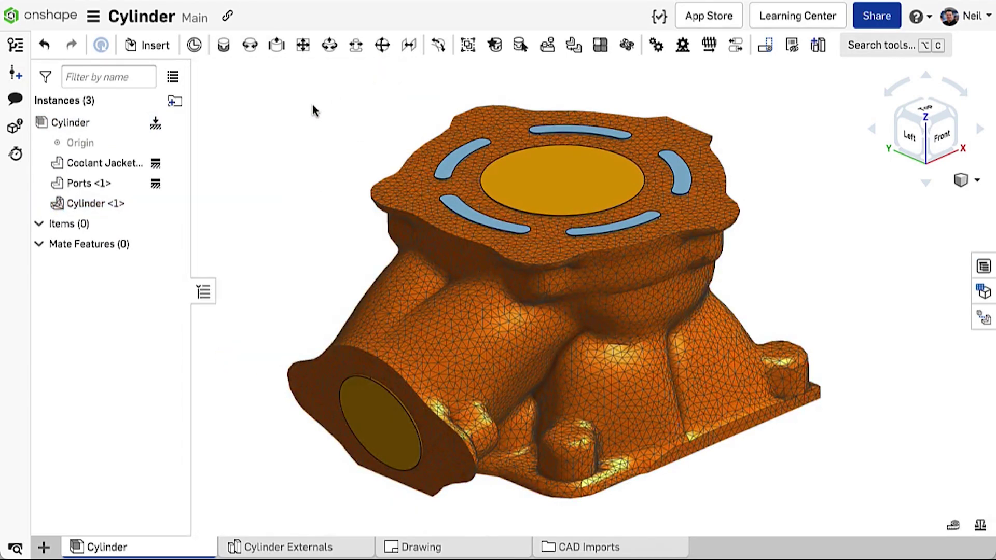
Fix the inserted Cylinder in place and edit it in the assembly's context
right_click(165, 203)
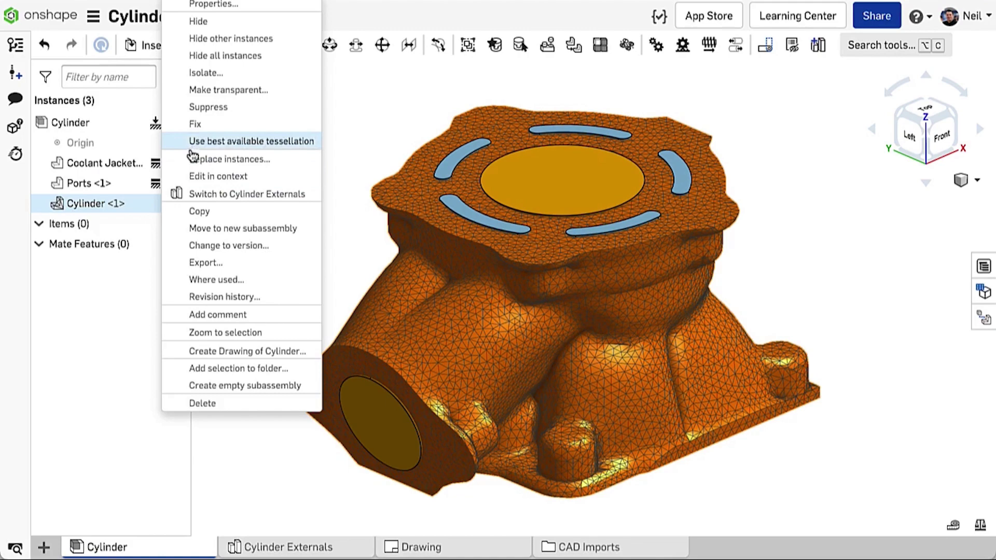
left_click(196, 124)
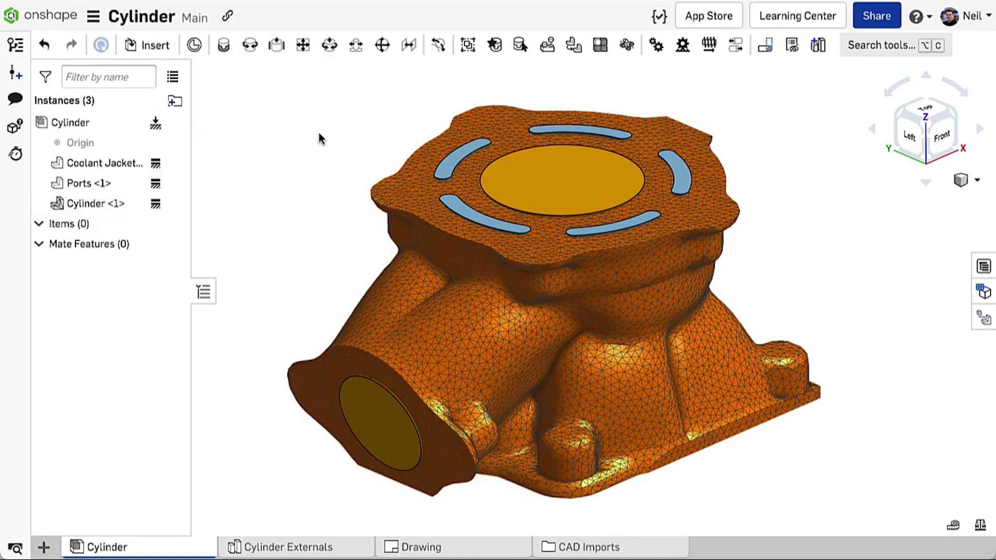
right_click(394, 290)
left_click(421, 255)
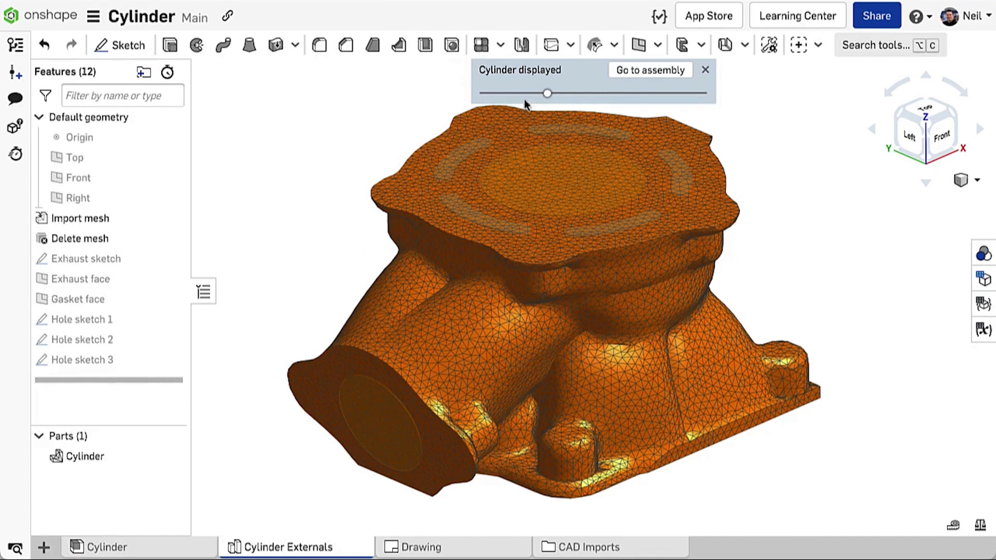
Boolean-subtract the two in-context parts from the Cylinder mesh target
left_click(570, 45)
left_click(568, 71)
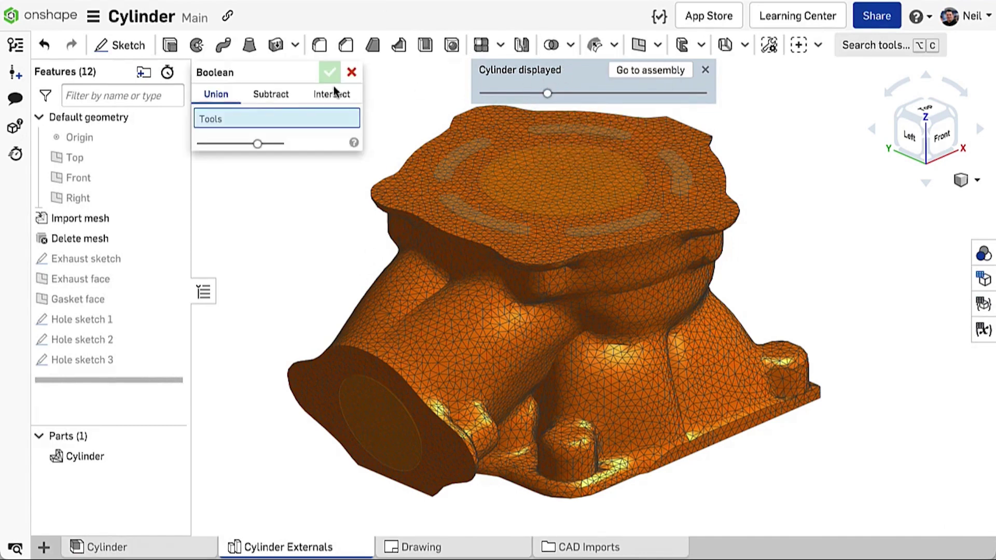
left_click(271, 94)
left_click(510, 185)
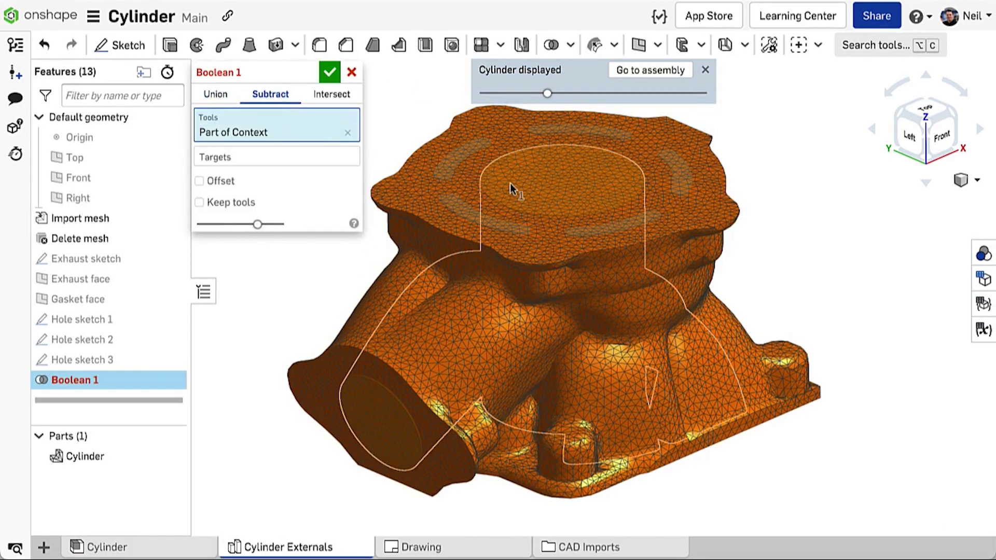
left_click(441, 167)
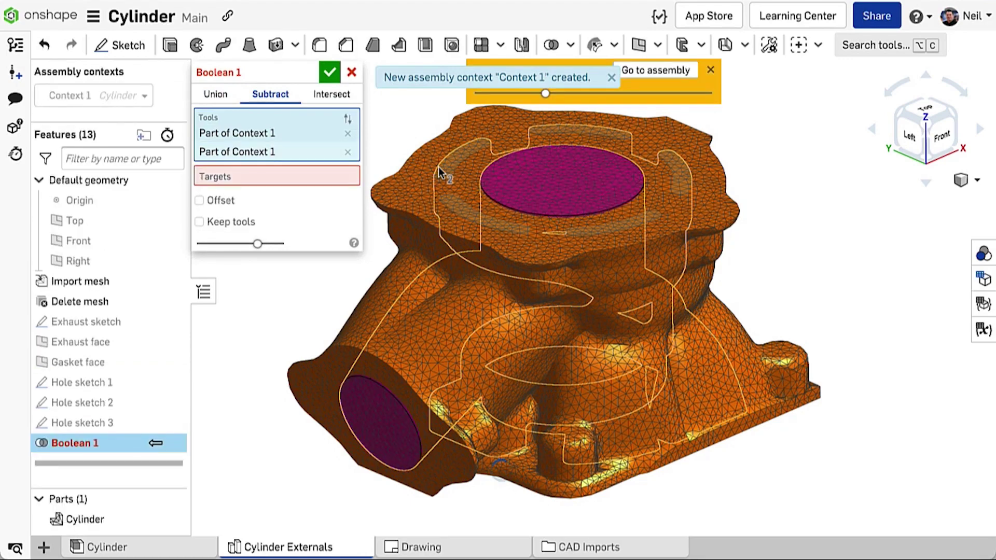
left_click(327, 177)
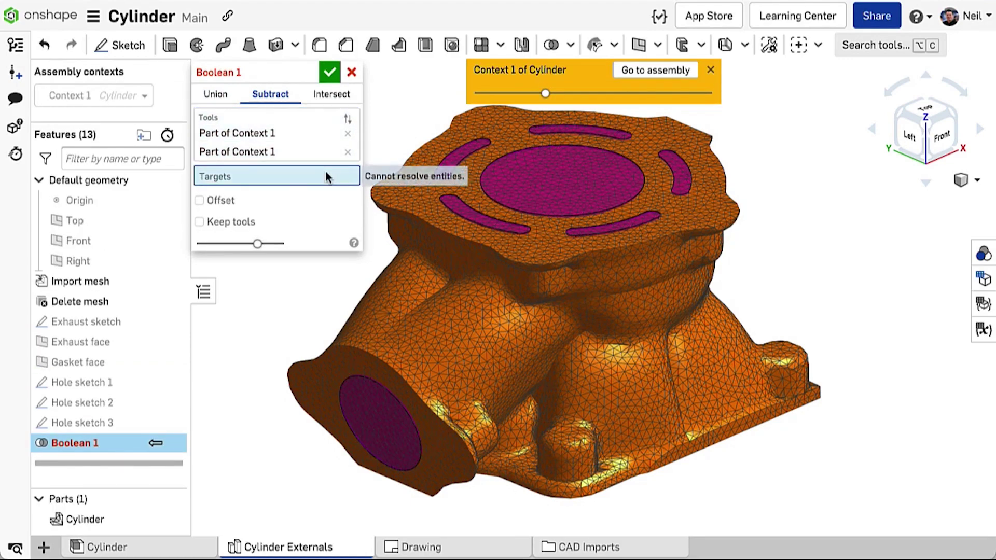
left_click(381, 297)
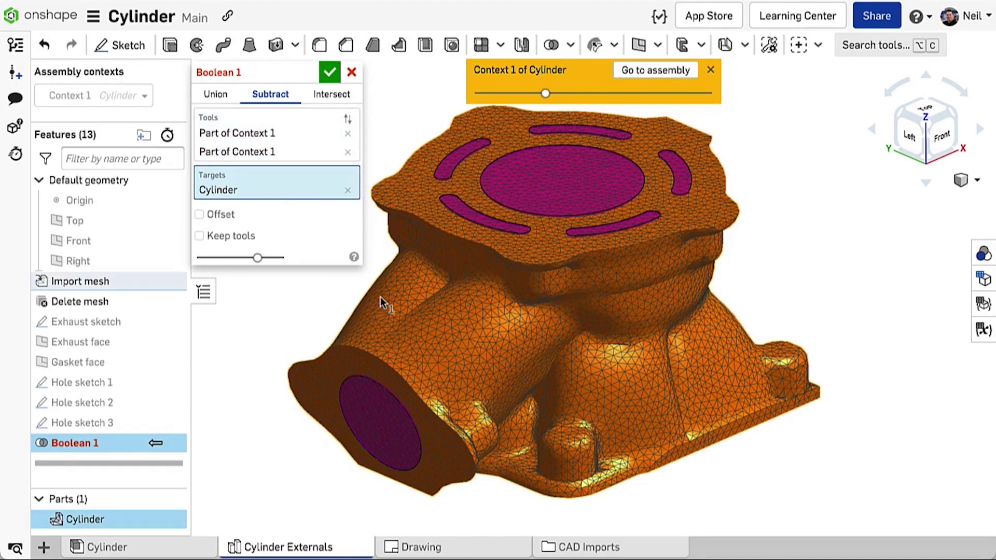
left_click(329, 72)
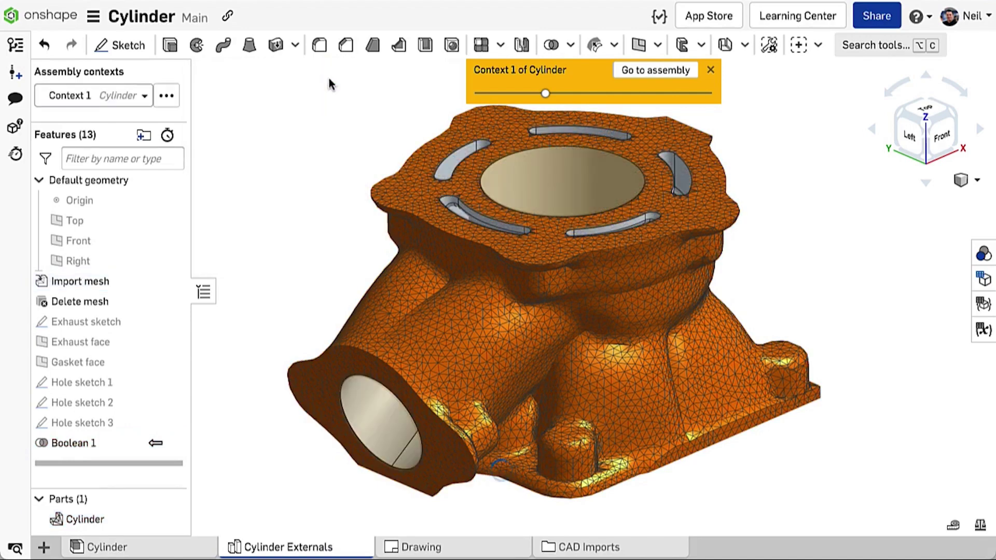
Leave the assembly context and inspect the cut bore and slots in a section view
left_click(710, 76)
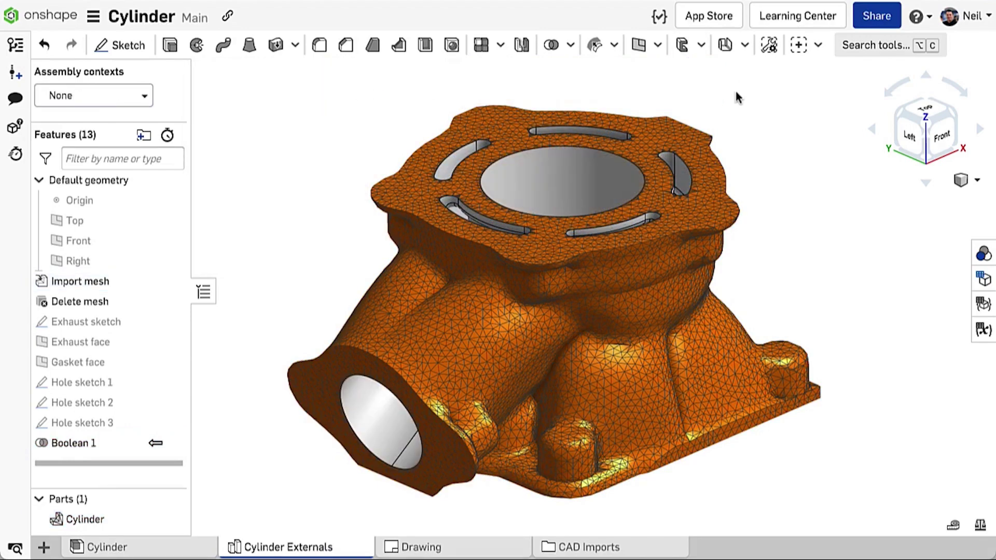
key("alt+c")
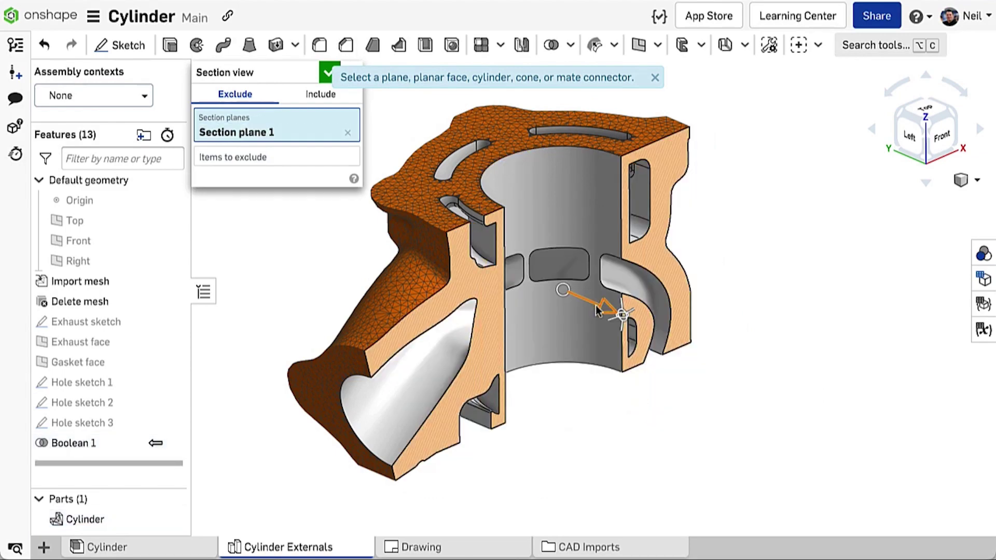
left_click_drag(602, 313, 556, 284)
key("Escape")
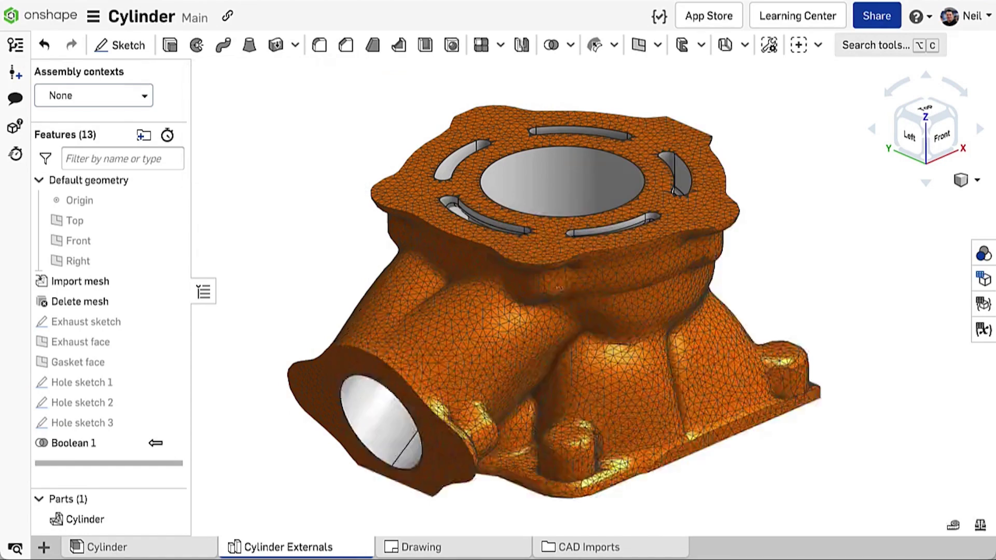
Cut ISO M8 tapped holes at the points of Hole sketch 1, 2 and 3
left_click(451, 47)
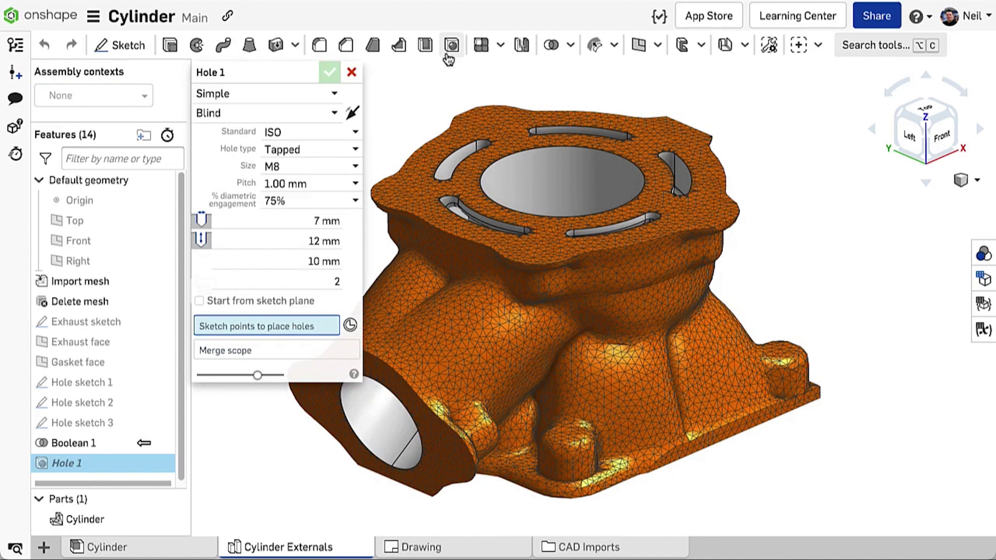
left_click(117, 384)
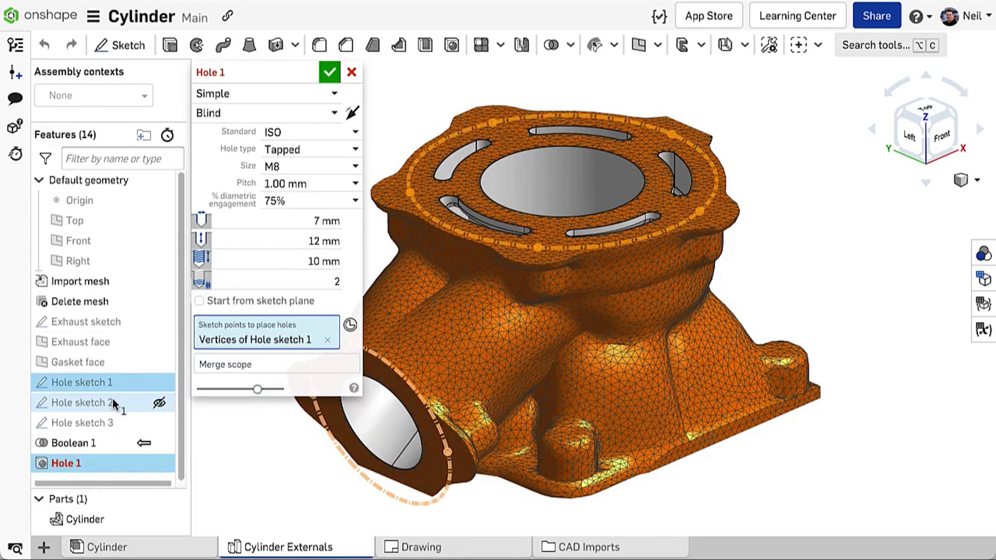
left_click(113, 402)
left_click(112, 422)
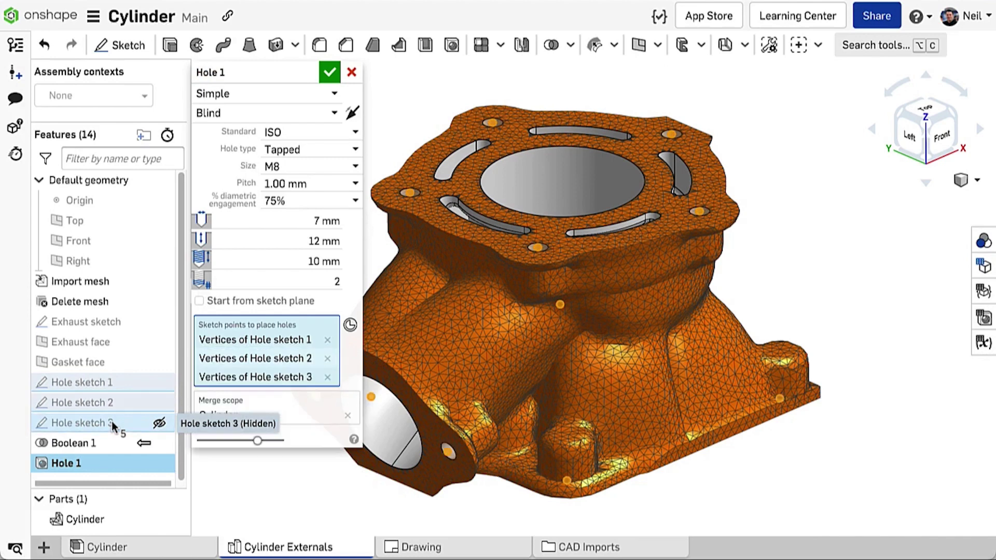
left_click(329, 73)
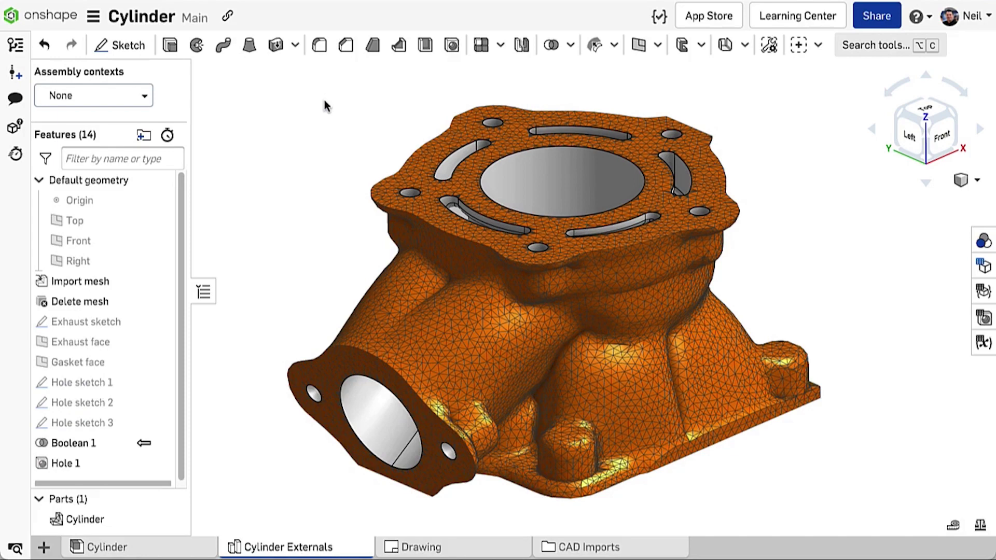
scroll(537, 234, "up", 5)
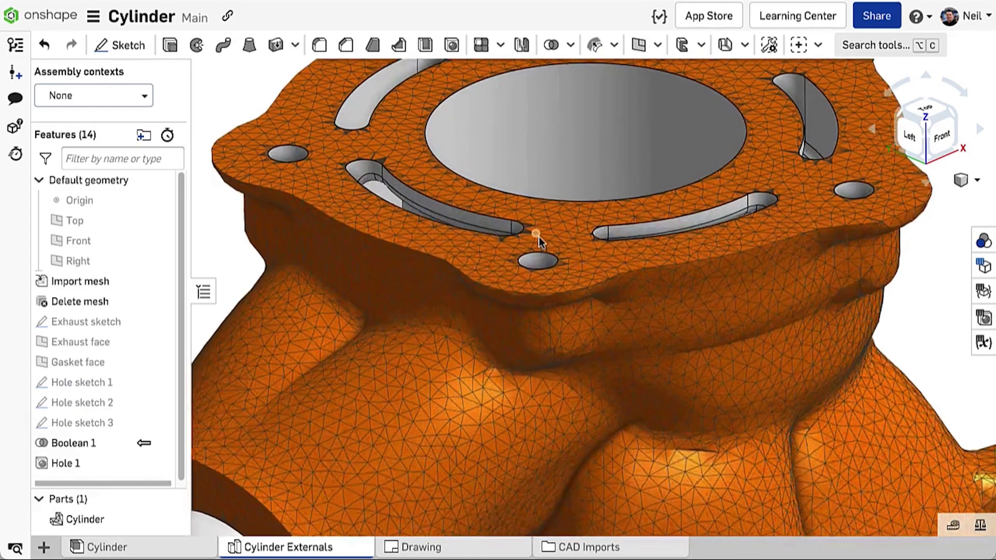
scroll(539, 237, "up", 5)
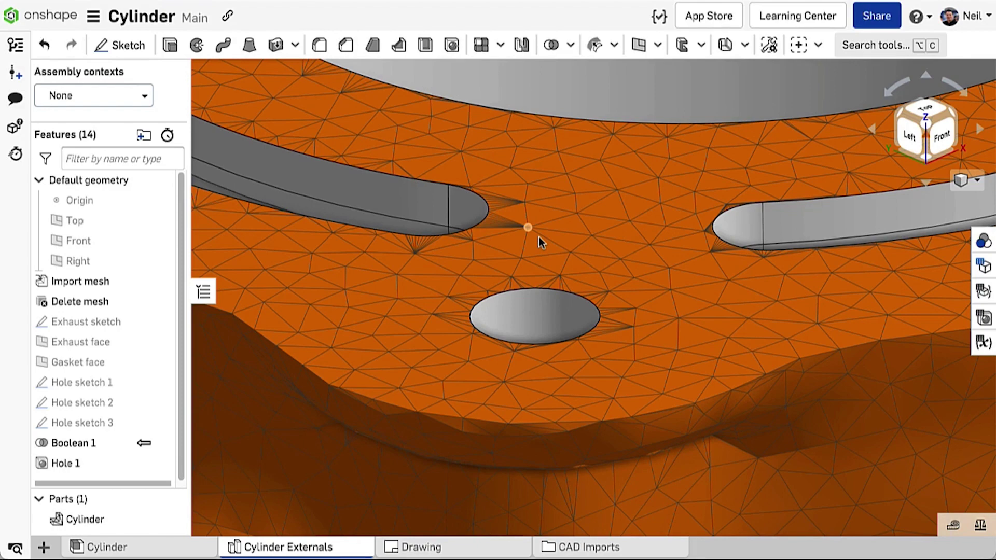
Create Split 1 cutting the Cylinder part with the Gasket face, keeping the face
key("f")
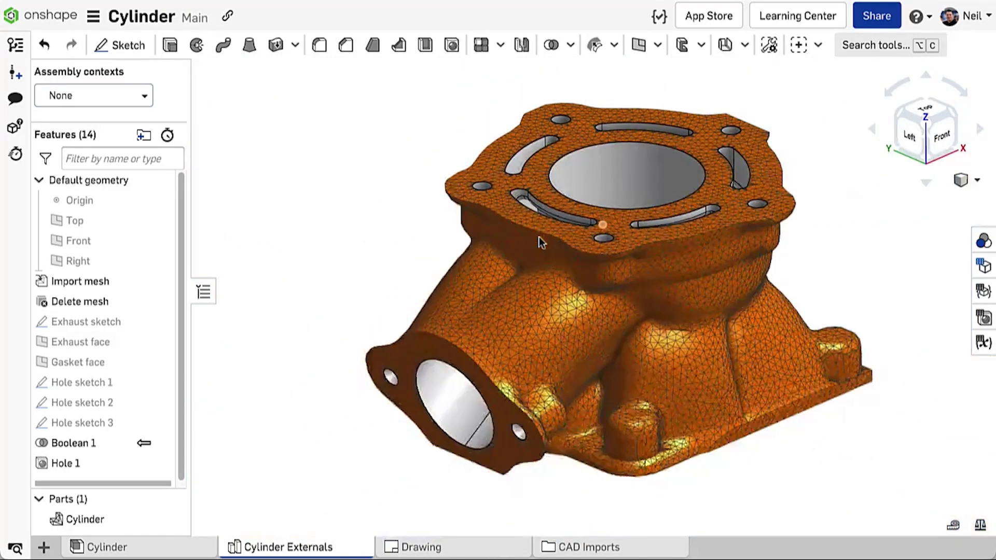
left_click(571, 46)
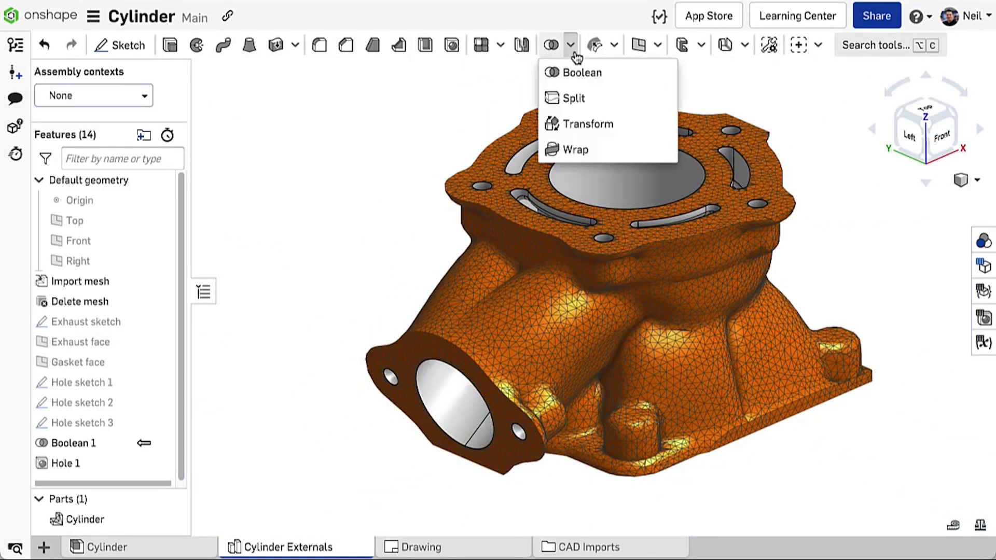
left_click(573, 97)
left_click(259, 210)
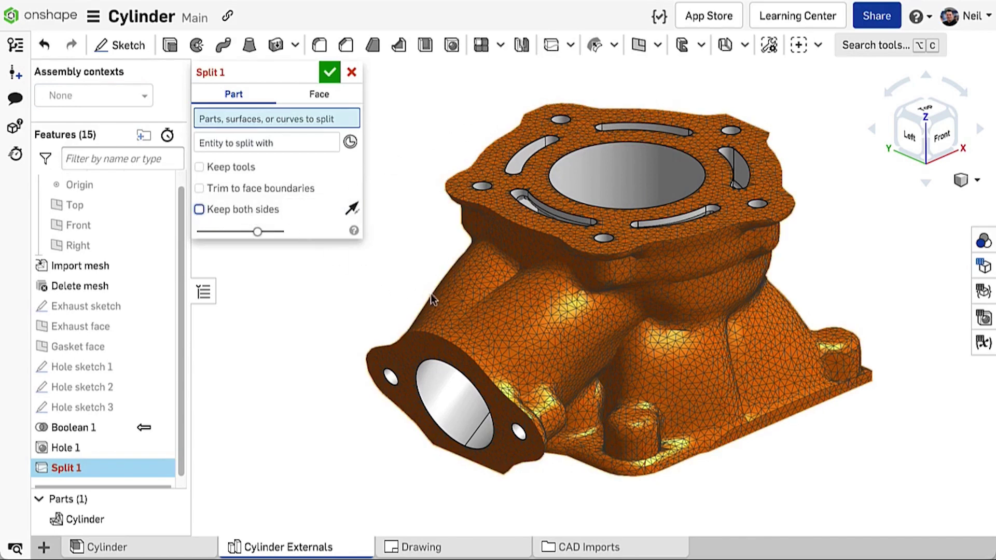
left_click(455, 307)
left_click(272, 158)
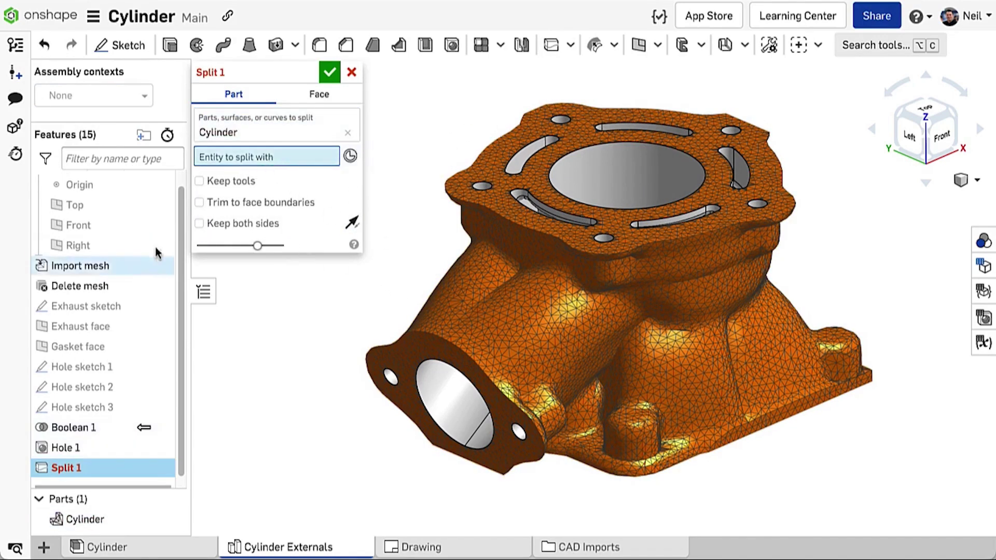
left_click(155, 346)
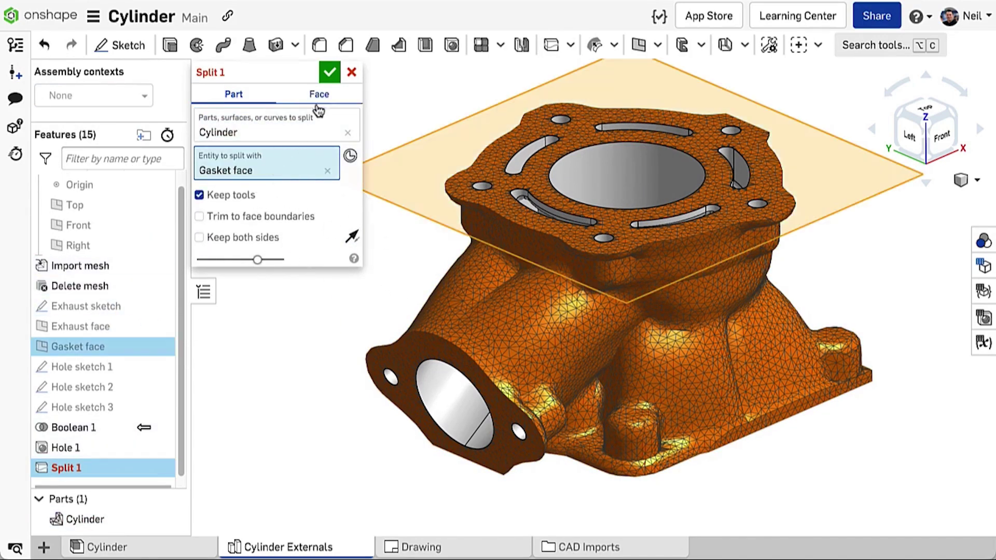
left_click(329, 75)
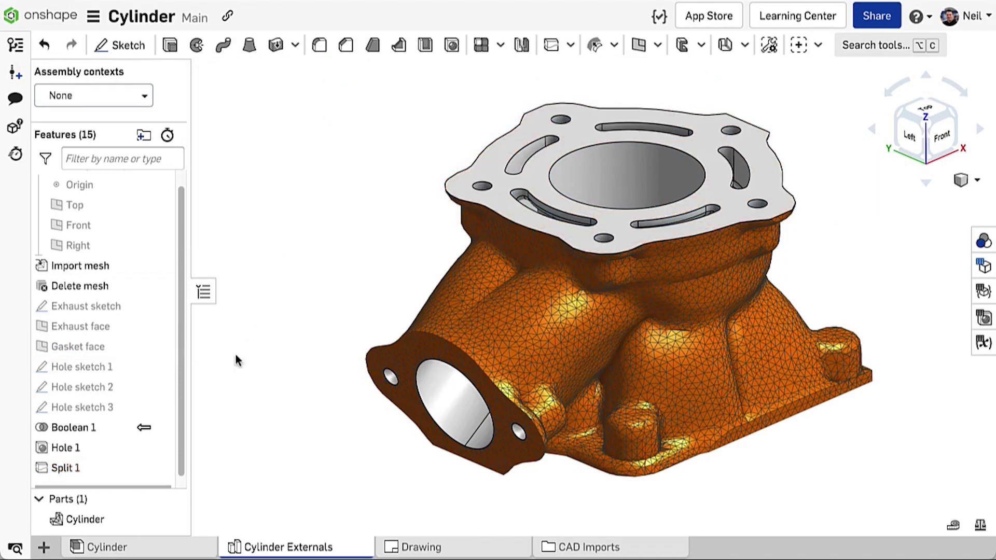
Hide Coolant Jacket and Ports in the Cylinder assembly and insert the Head Gasket
left_click(181, 551)
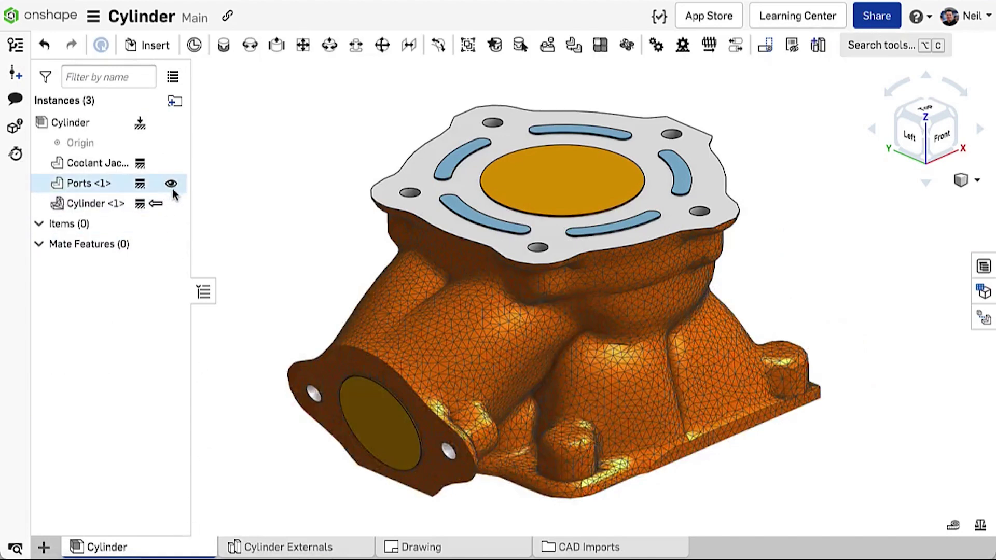
left_click(171, 164)
left_click(171, 183)
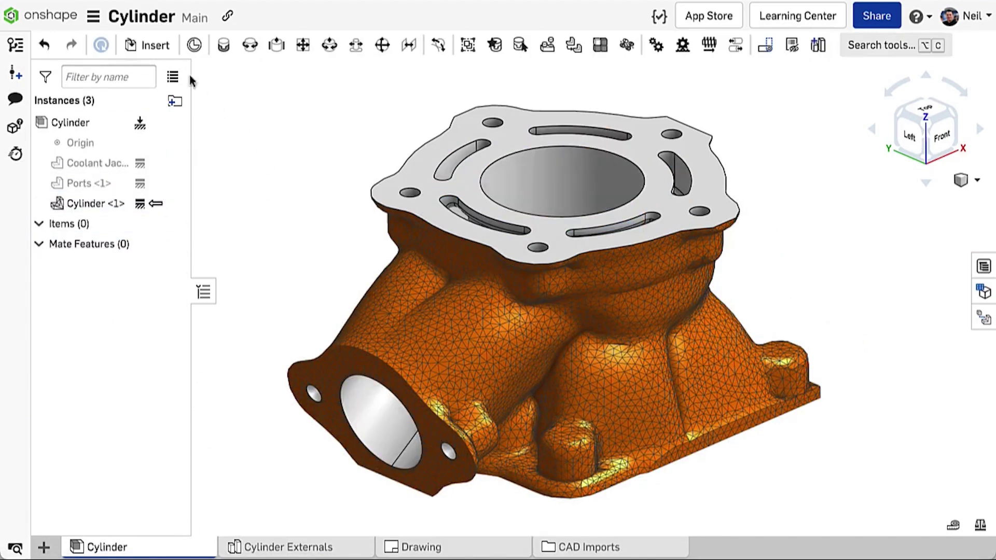
left_click(155, 46)
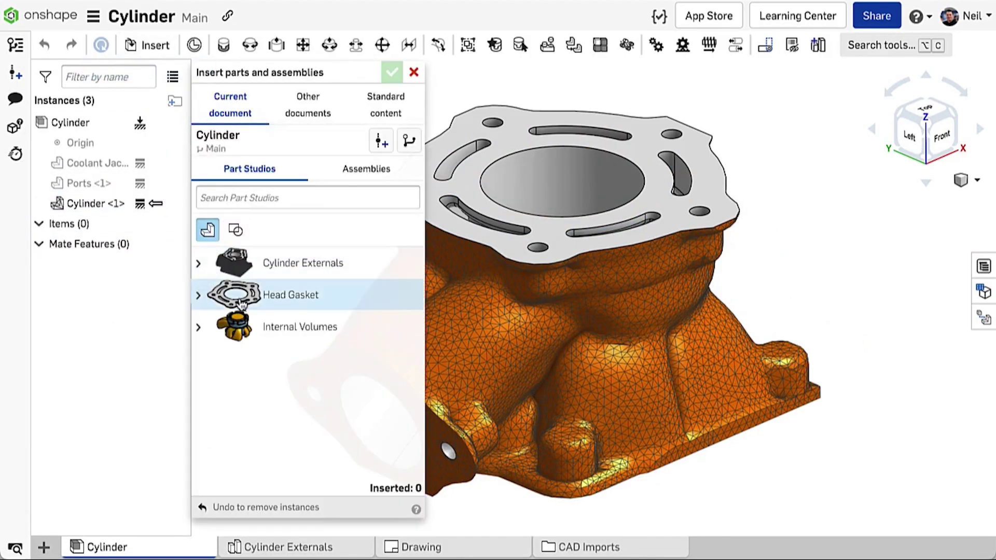
left_click(239, 302)
left_click(824, 166)
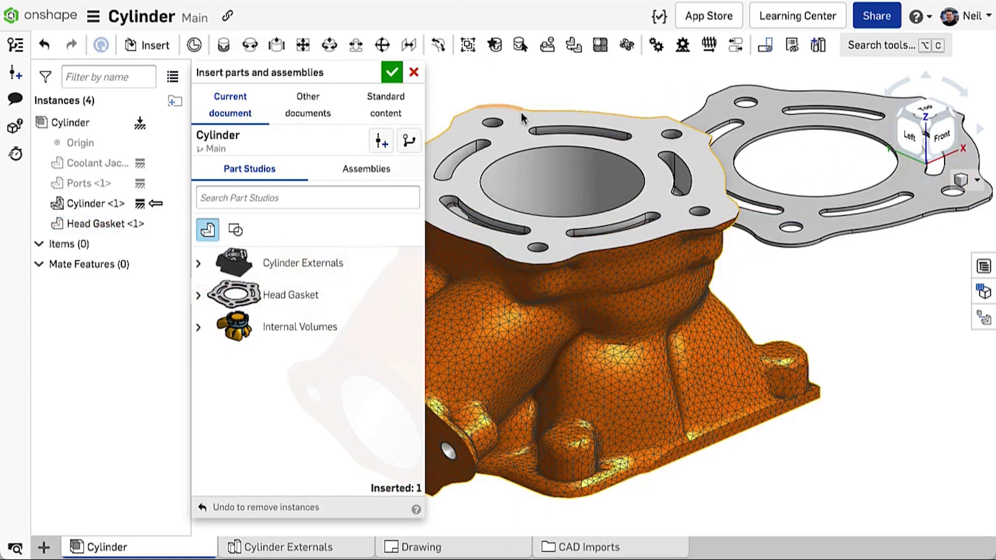
left_click(391, 74)
Fasten the Head Gasket's mate connector to the connector on the cylinder's bolt hole
left_click(224, 46)
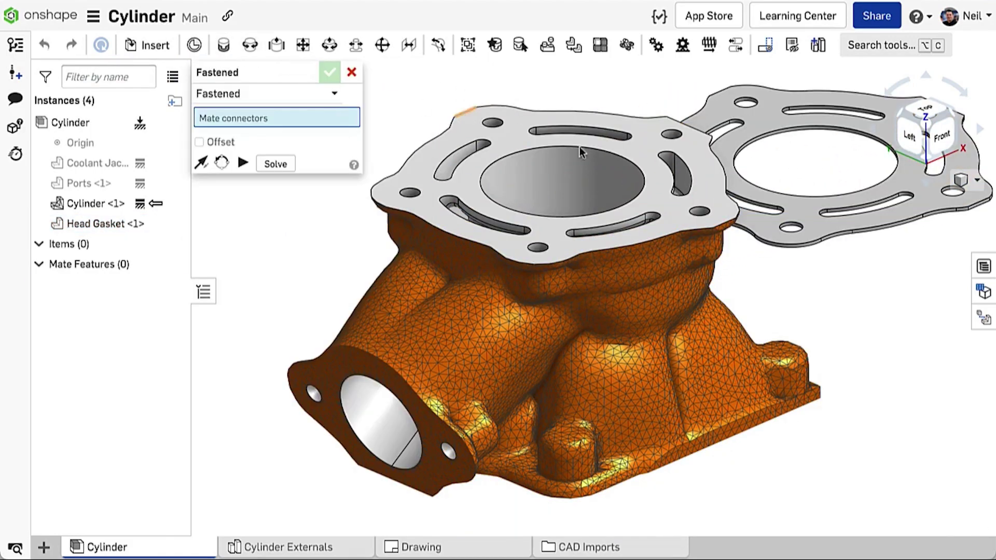
left_click(787, 226)
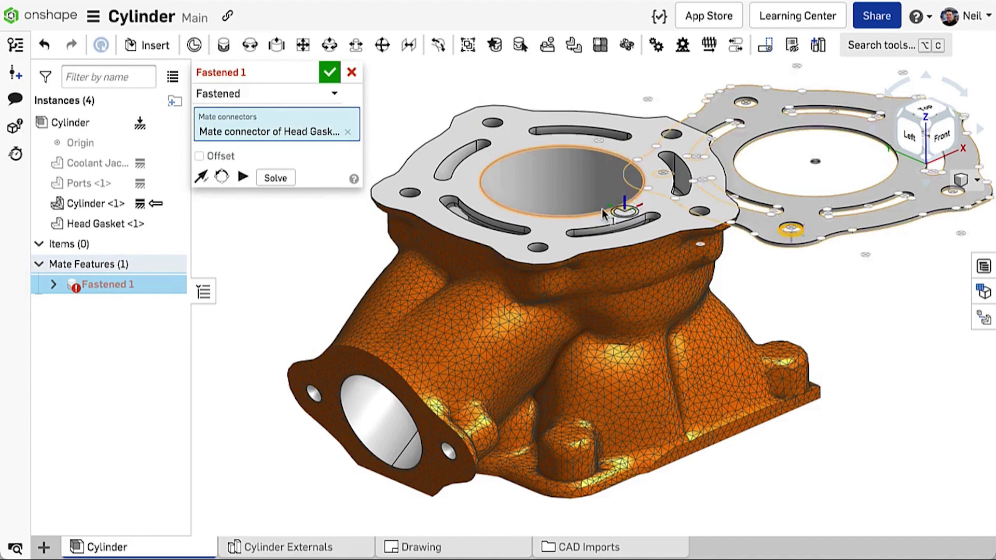
scroll(552, 241, "up", 5)
left_click(444, 311)
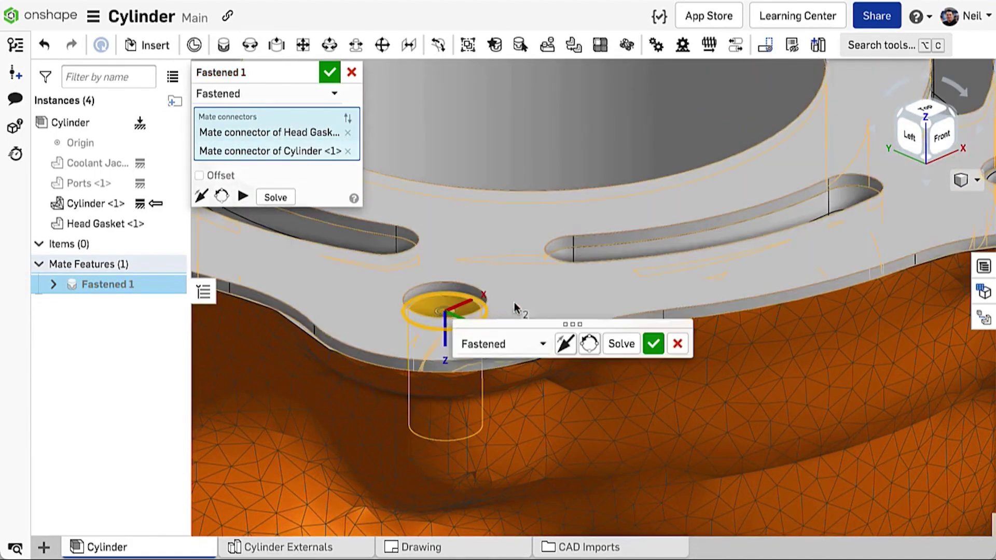
scroll(555, 299, "down", 3)
left_click(653, 343)
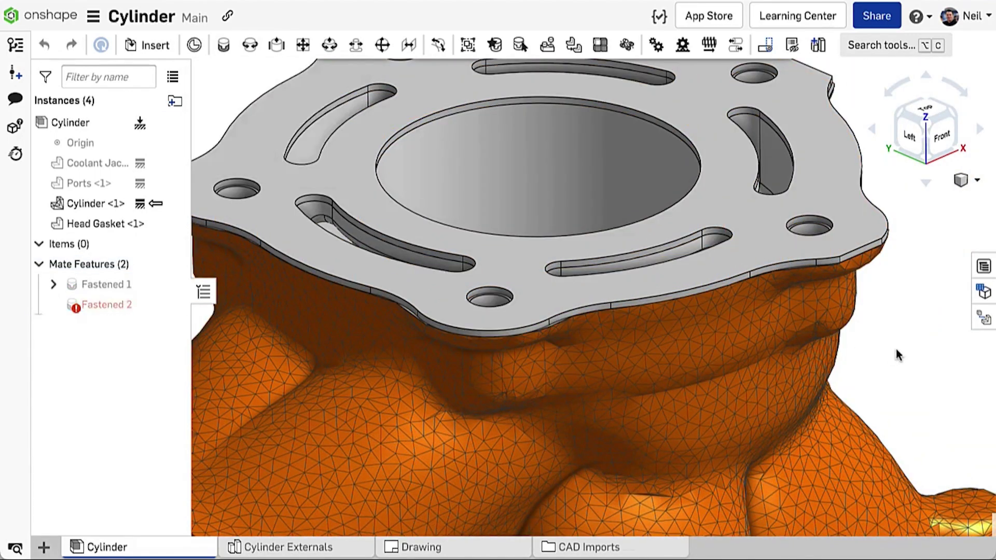
scroll(904, 350, "down", 3)
scroll(903, 348, "down", 2)
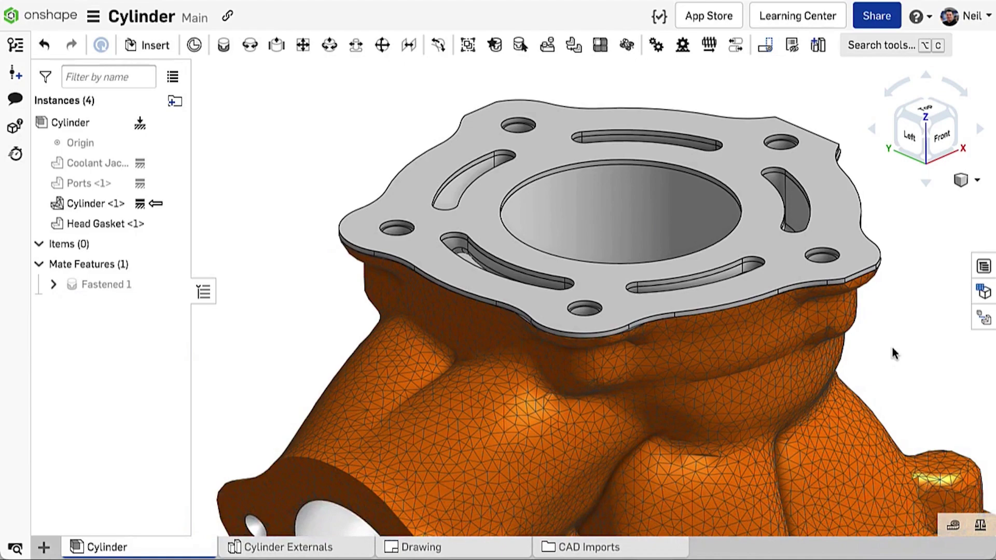
Place a Top view of the Cylinder part on the drawing sheet
left_click(448, 547)
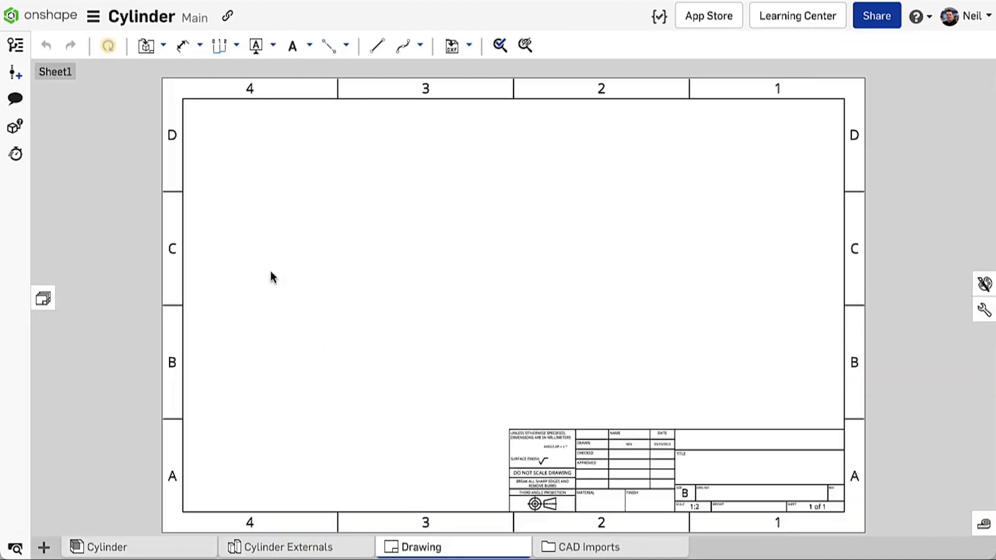
left_click(146, 48)
left_click(128, 98)
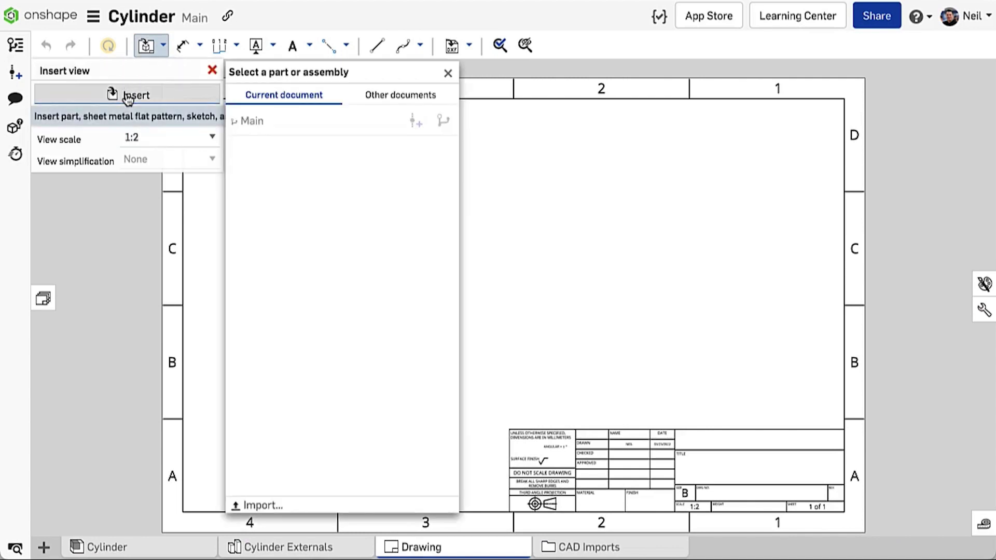
left_click(233, 236)
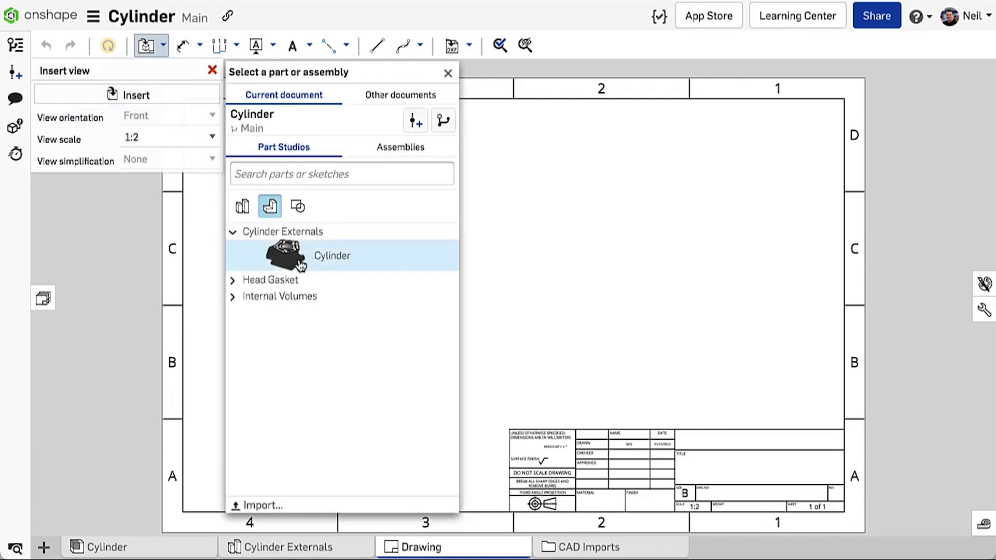
left_click(266, 252)
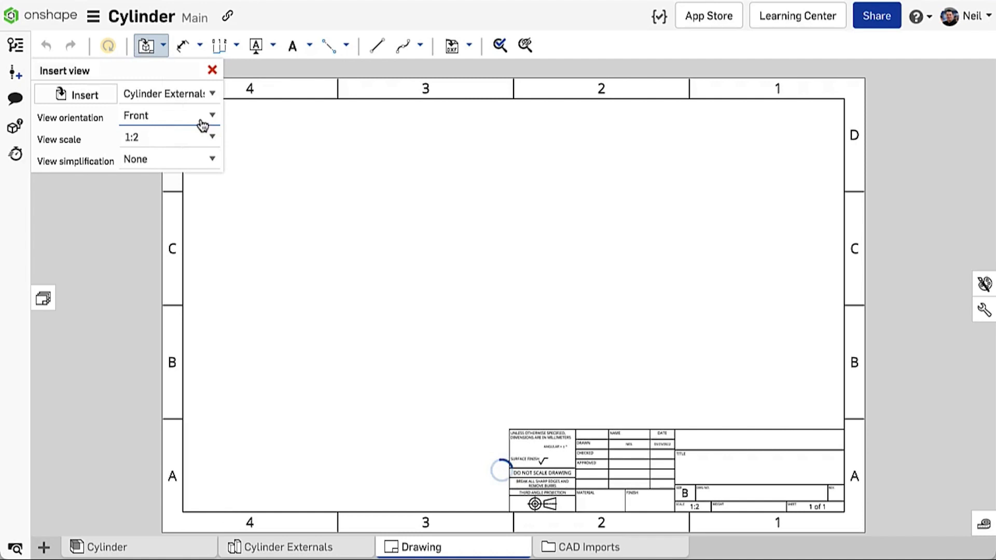
left_click(199, 116)
left_click(181, 113)
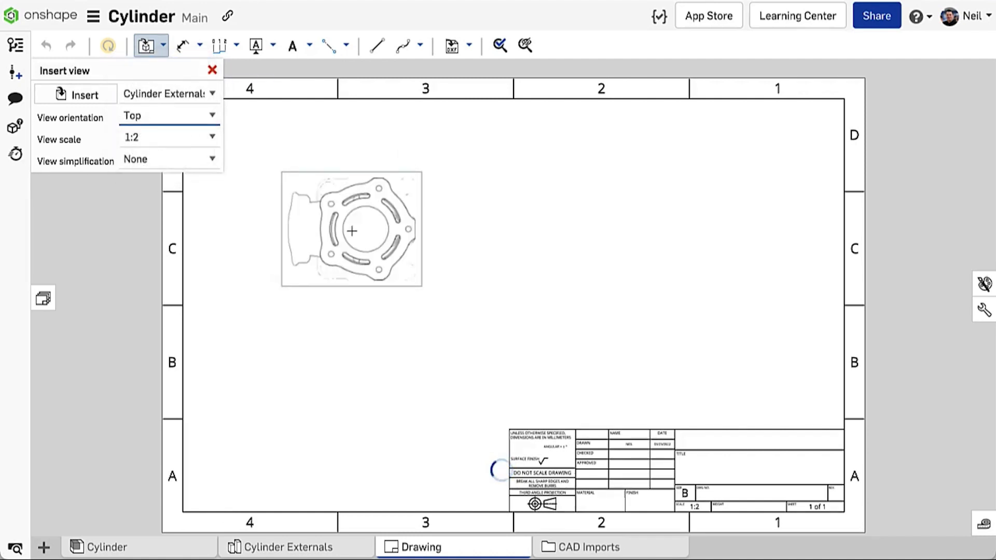
left_click(352, 231)
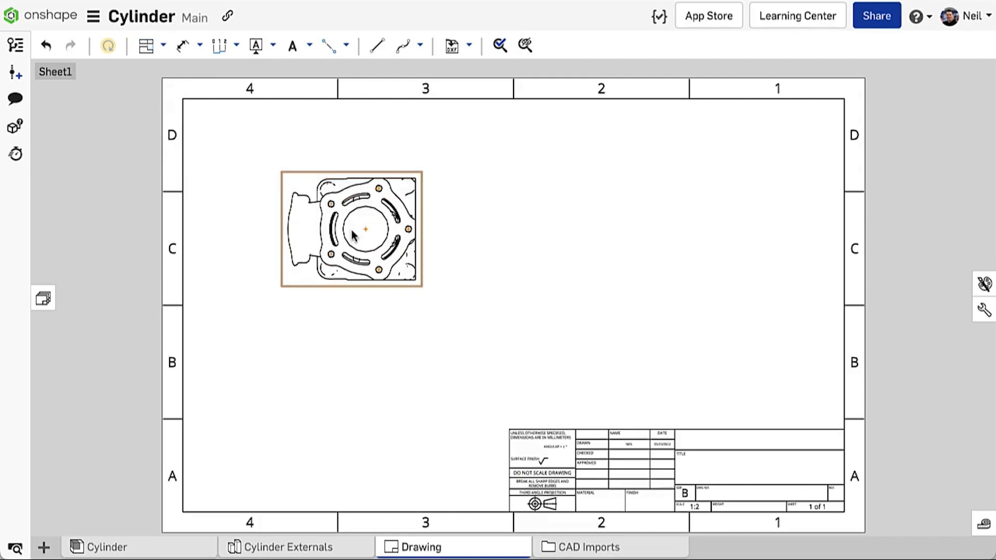
Set the top view's render mode to Best quality
scroll(352, 235, "up", 5)
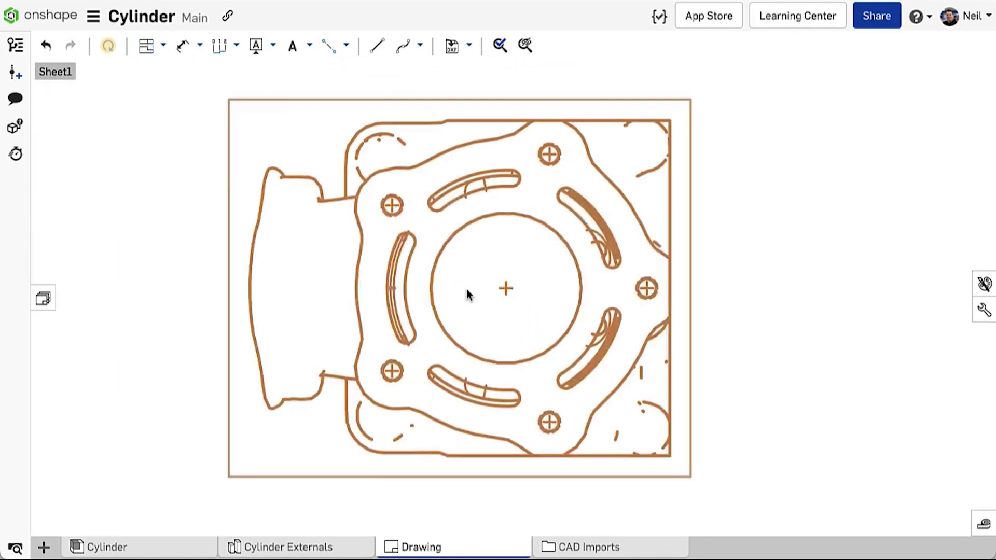
double_click(467, 290)
left_click(218, 283)
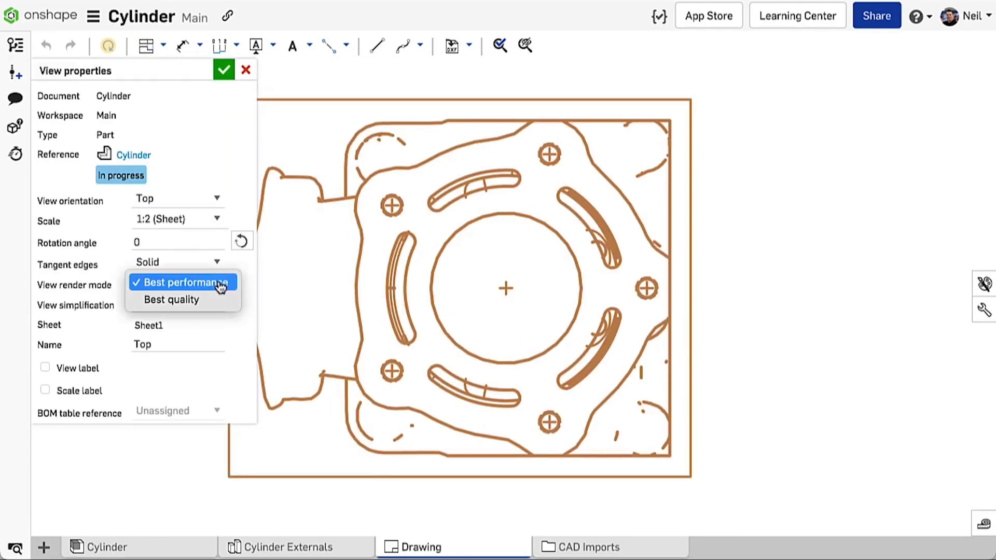
left_click(201, 301)
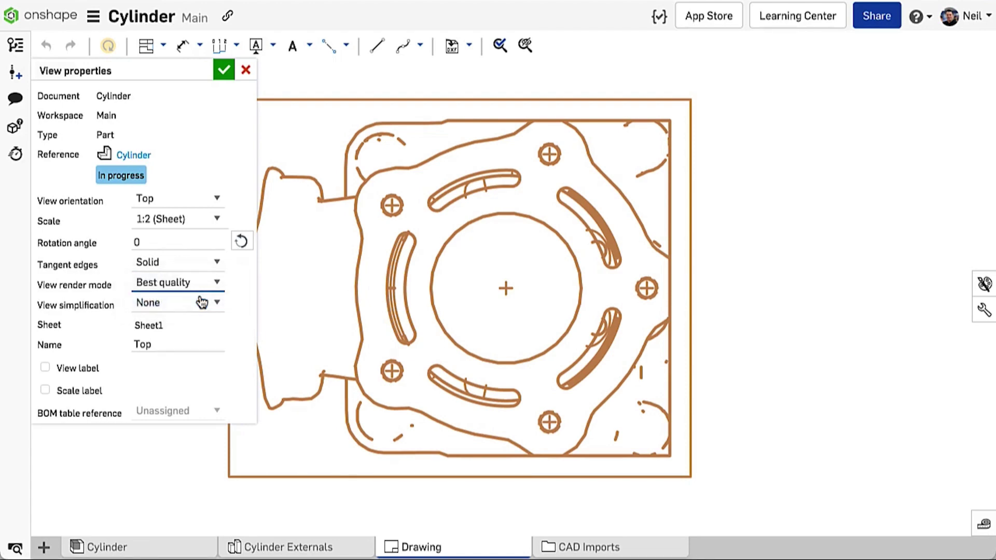
left_click(224, 69)
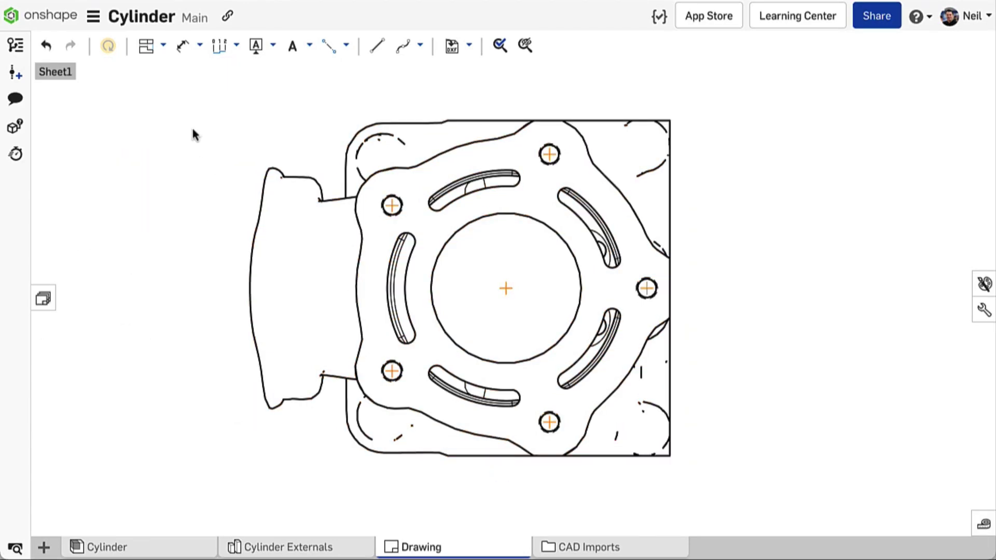
Place horizontal Section A-A through the bore centre below the top view
left_click(162, 45)
left_click(171, 135)
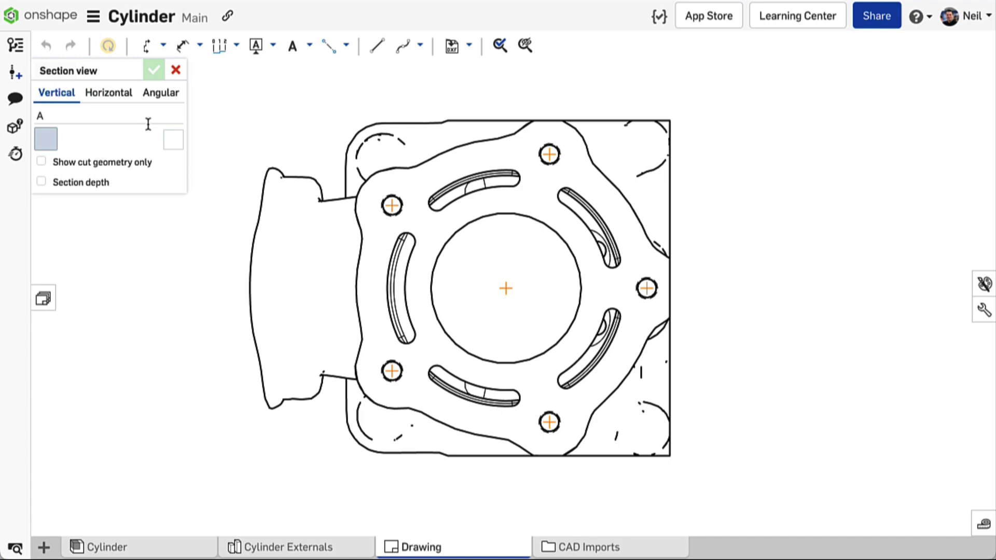
left_click(108, 93)
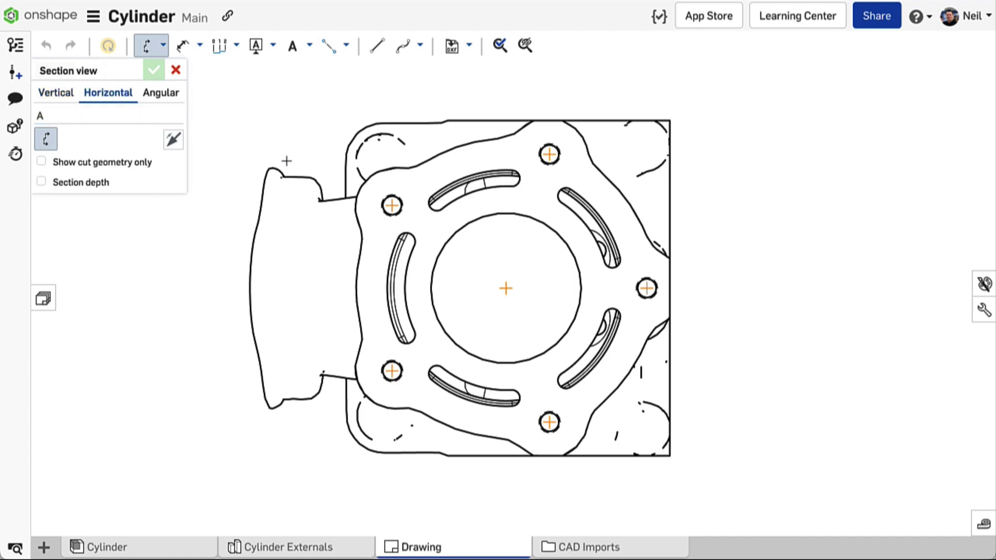
left_click(505, 288)
scroll(505, 288, "down", 3)
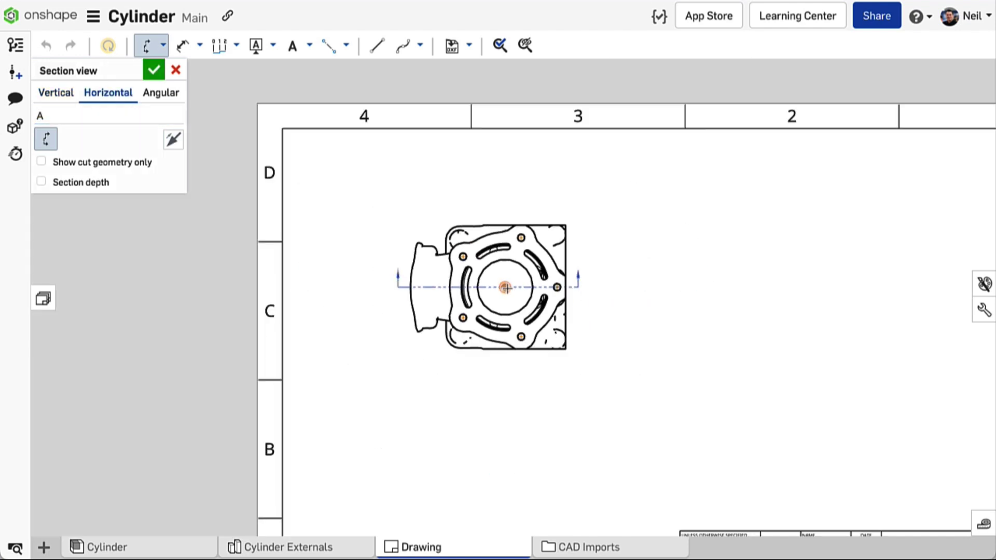
middle_click_drag(505, 288, 487, 204)
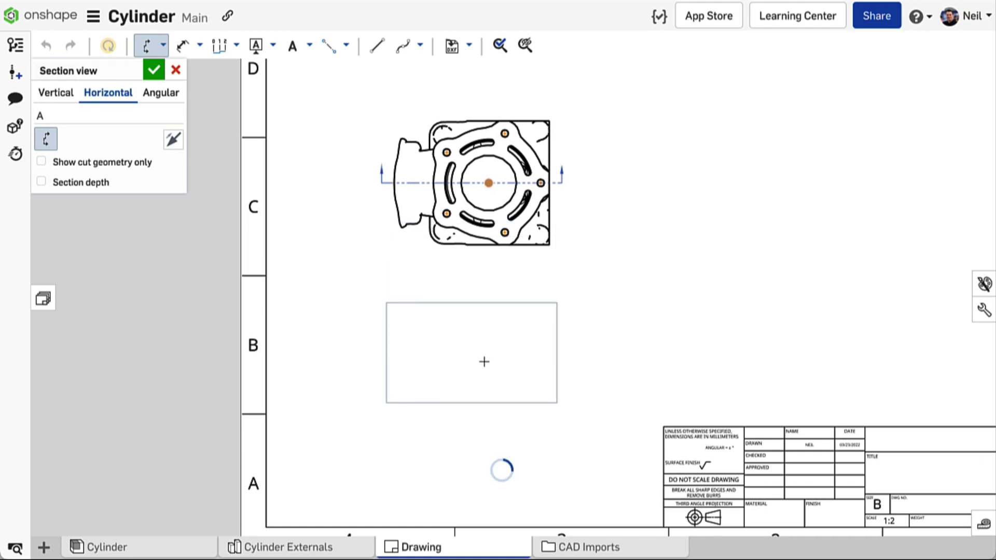
left_click(485, 369)
scroll(485, 371, "up", 5)
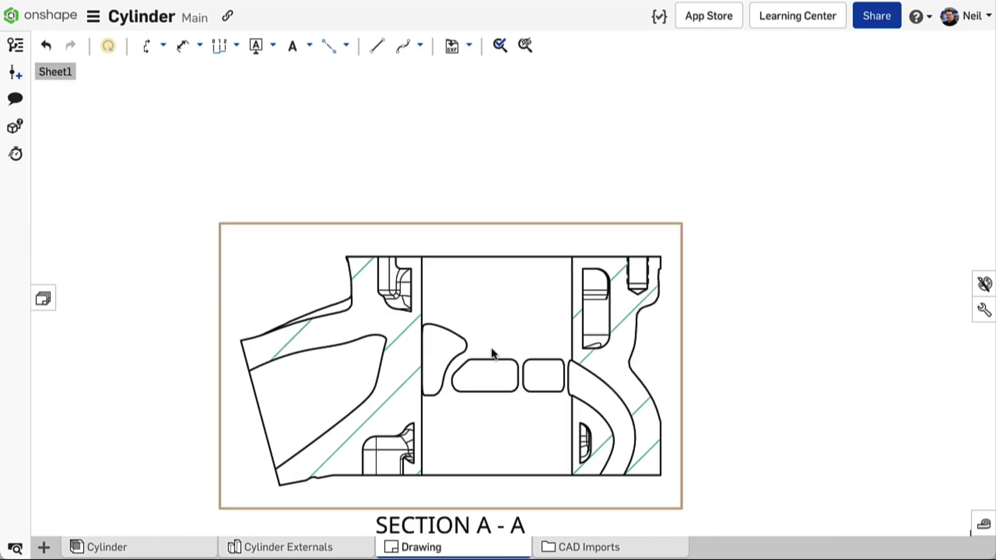
Show centerlines on Section A-A, dimension its 81.5 height, then go to Cylinder Externals
right_click(495, 332)
mouse_move(581, 73)
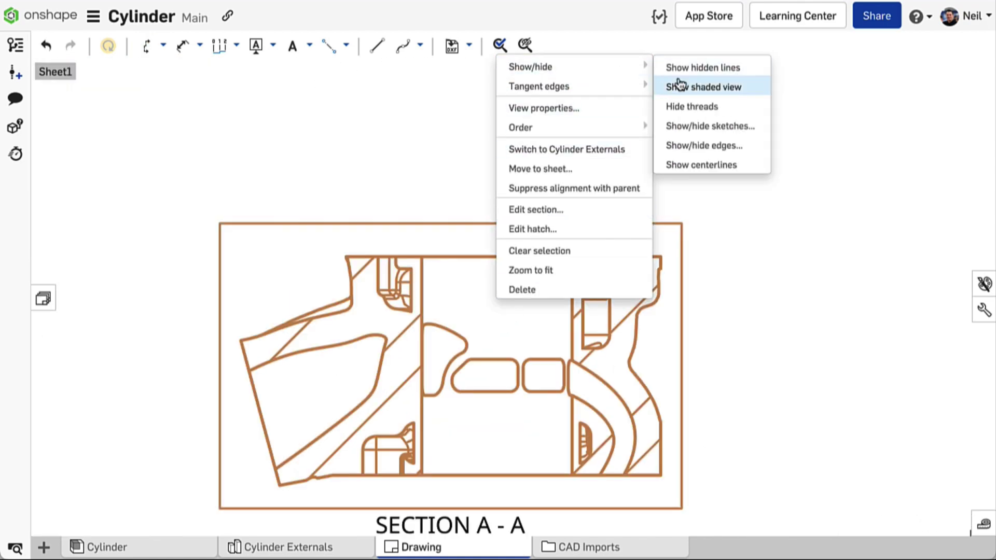
left_click(720, 171)
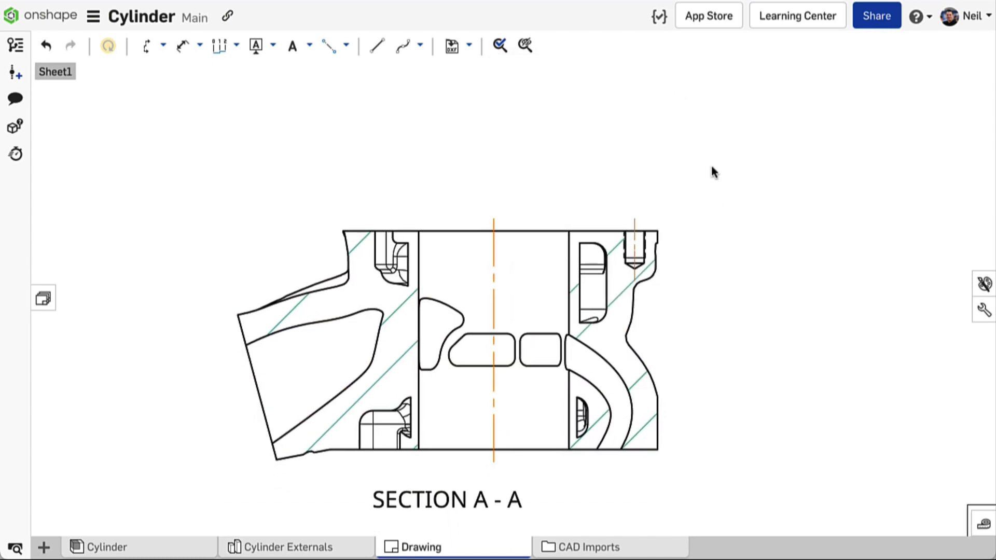
key("d")
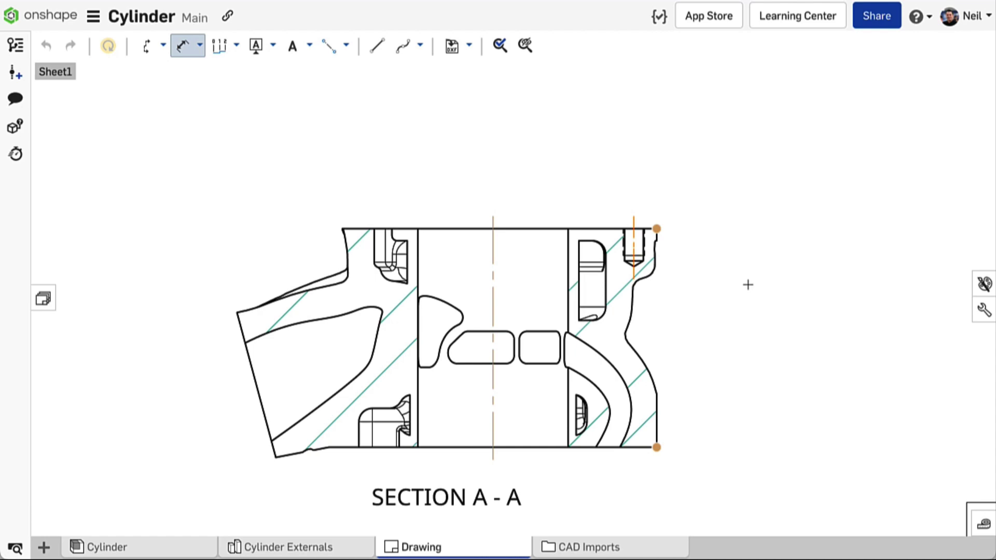
left_click(780, 328)
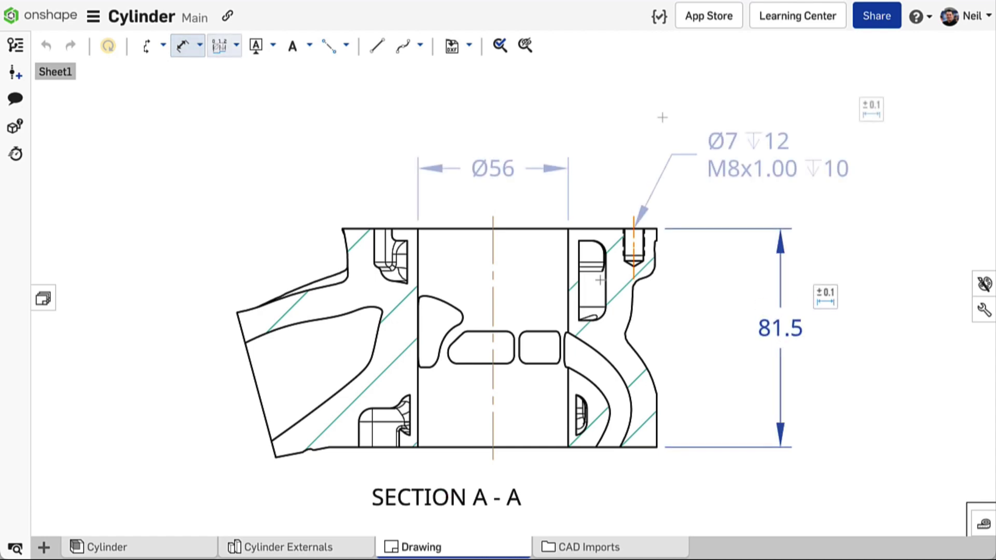
left_click(302, 547)
Start exporting Cylinder Externals and change the format from RHINO to STEP
right_click(309, 546)
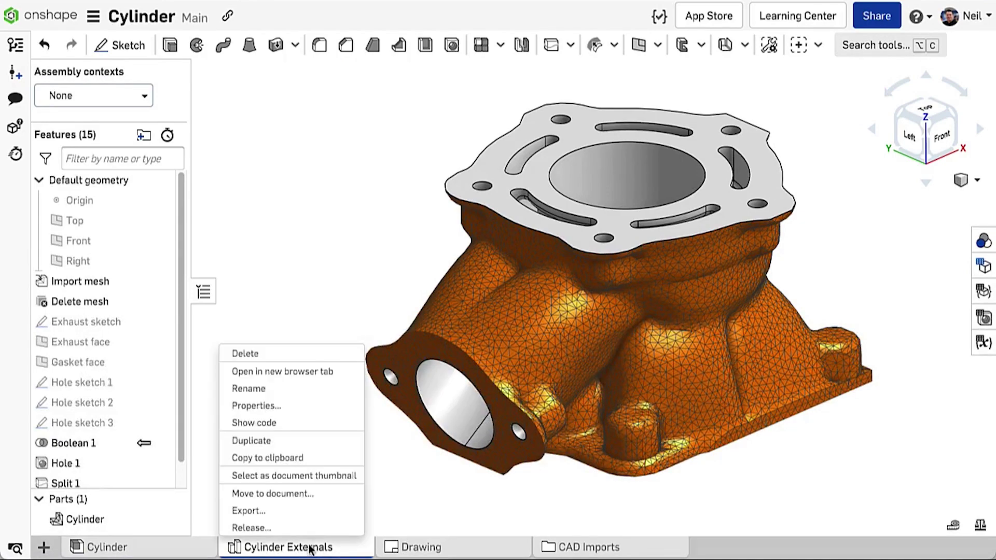
left_click(311, 513)
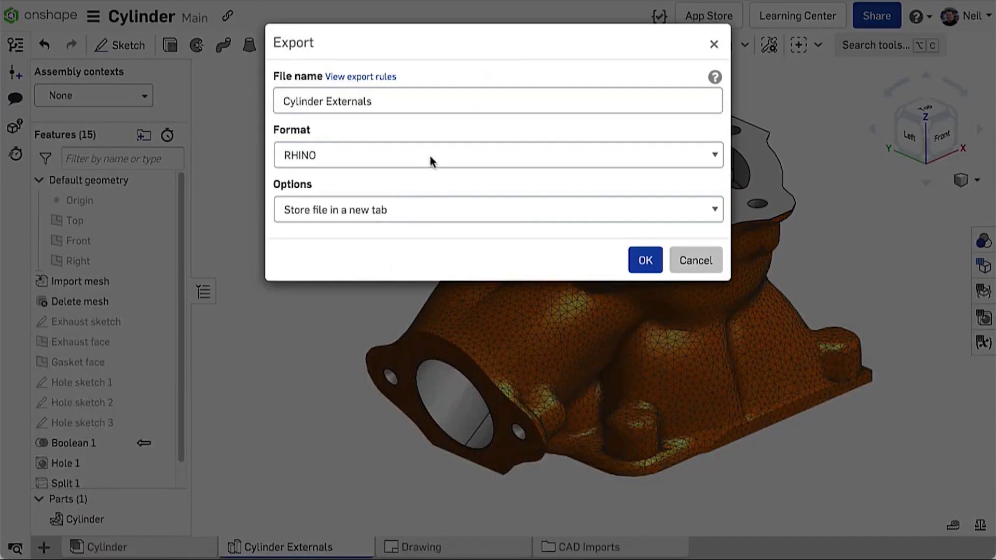
left_click(430, 157)
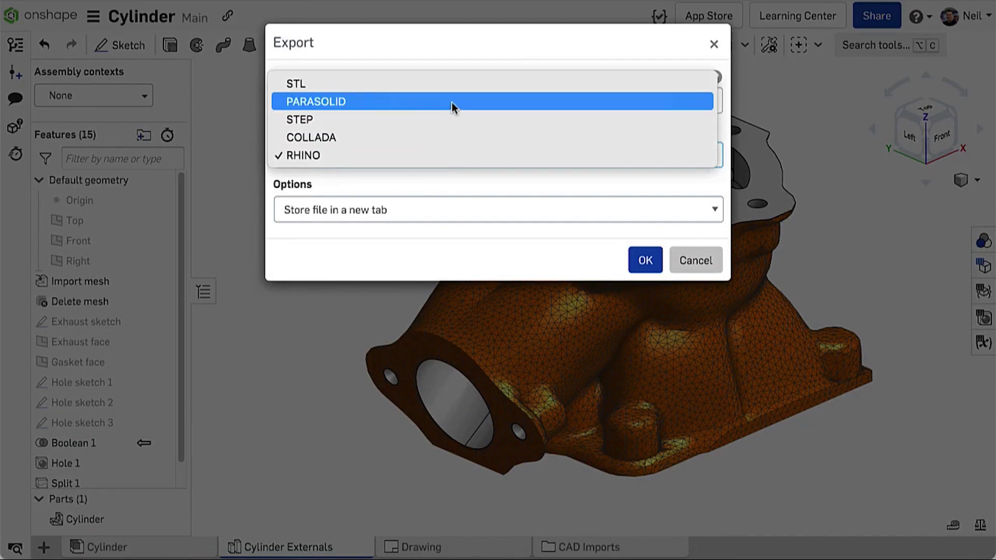
left_click(450, 116)
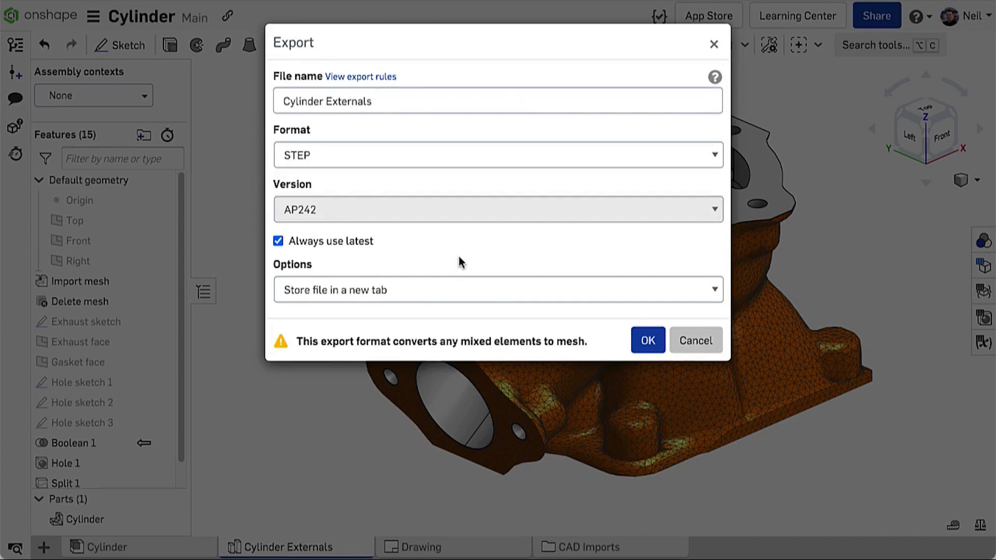
Confirm the STEP export of Cylinder Externals
left_click(642, 338)
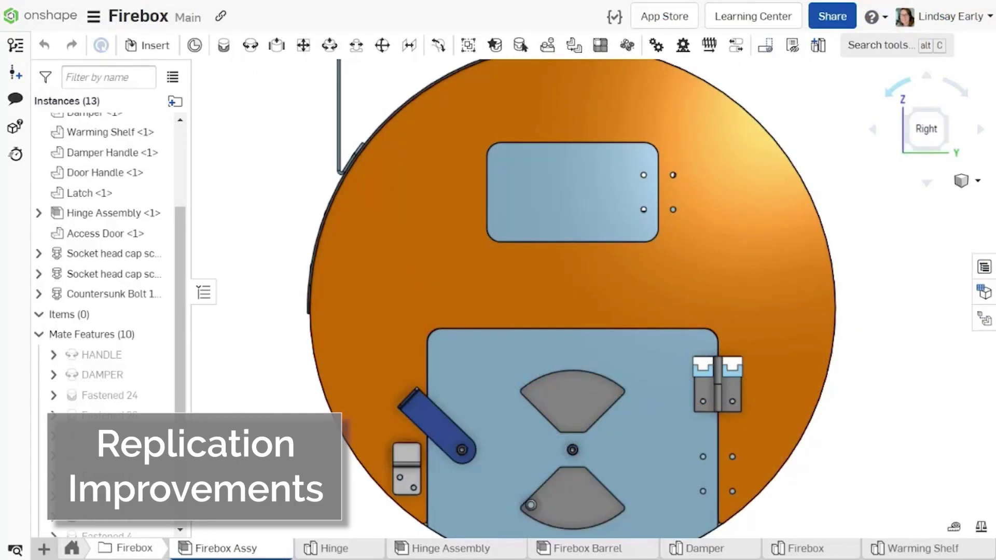
Replicate Hinge Assembly <1> via Fastened 2 onto the upper plate edge and lower door edge
left_click(548, 45)
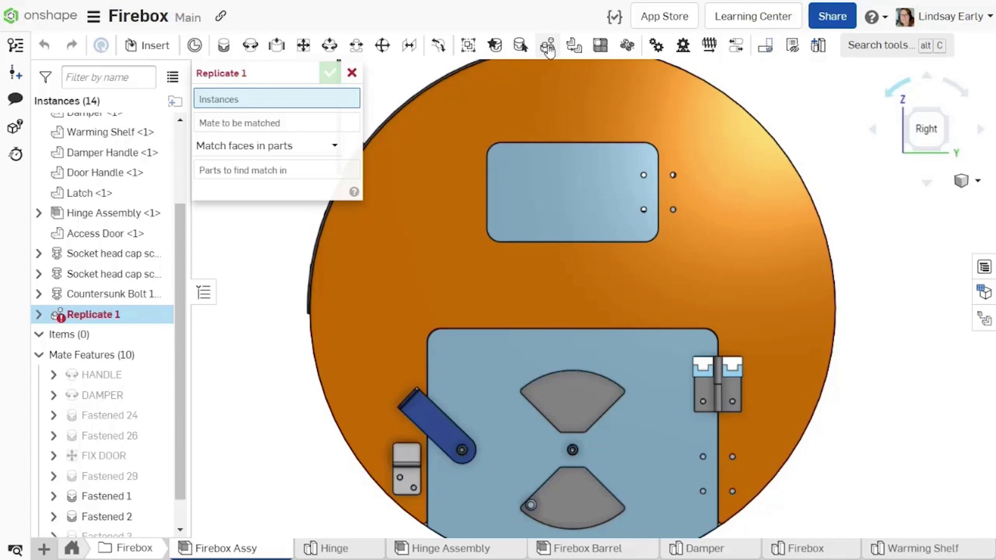
left_click(91, 215)
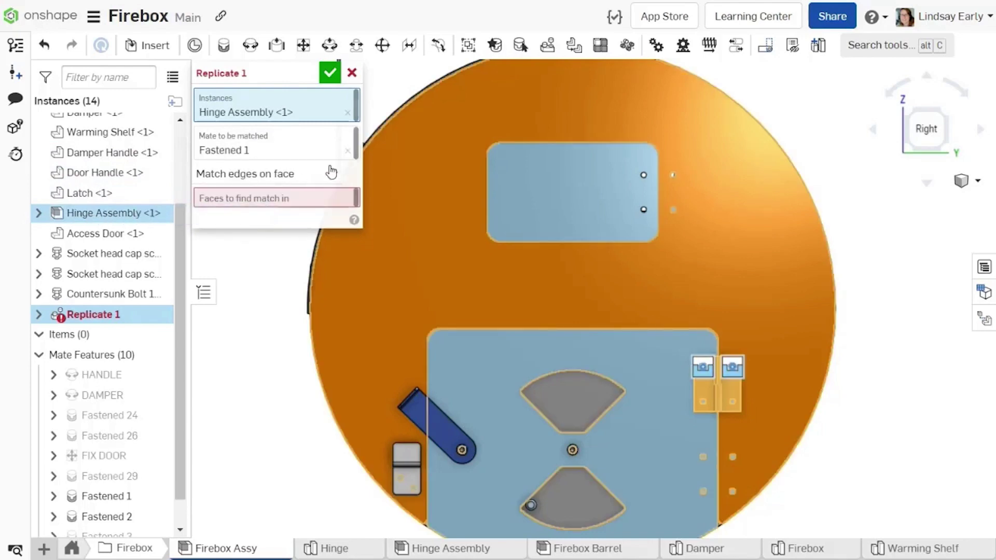
left_click(334, 142)
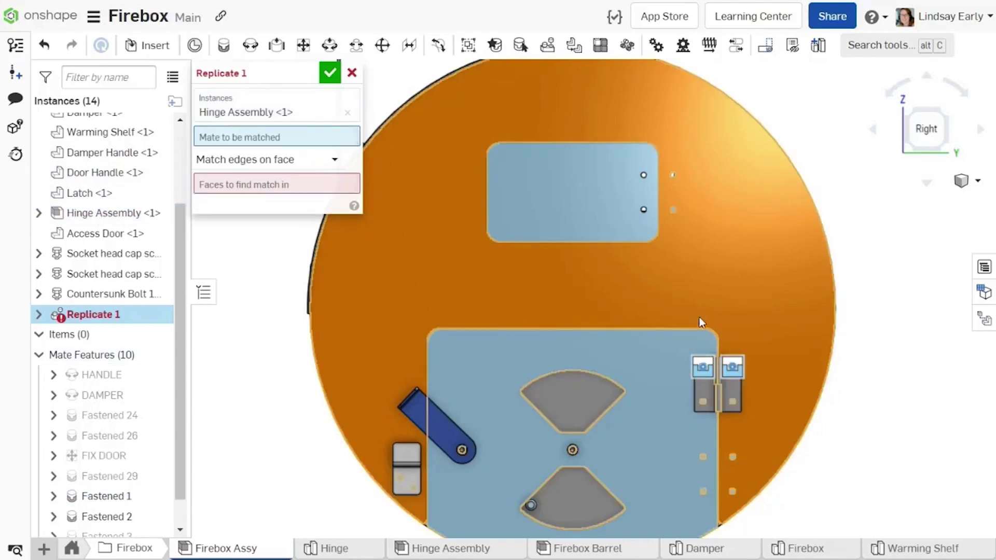
left_click(732, 367)
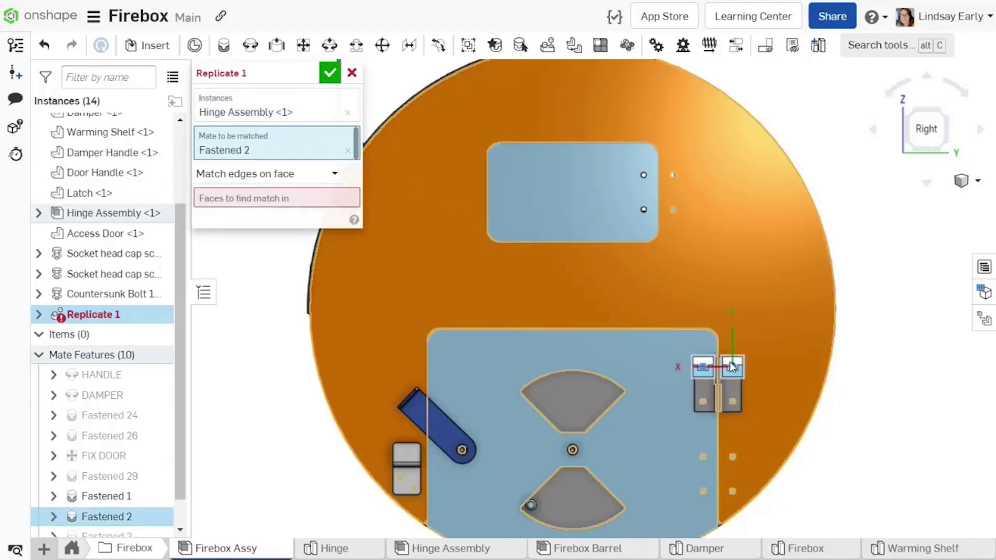
left_click(319, 182)
left_click(305, 239)
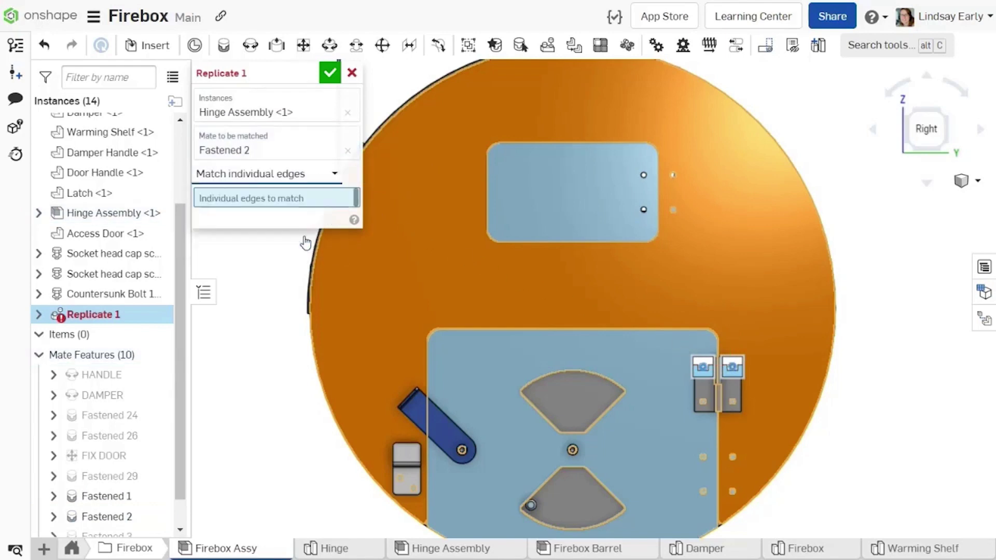
left_click(672, 175)
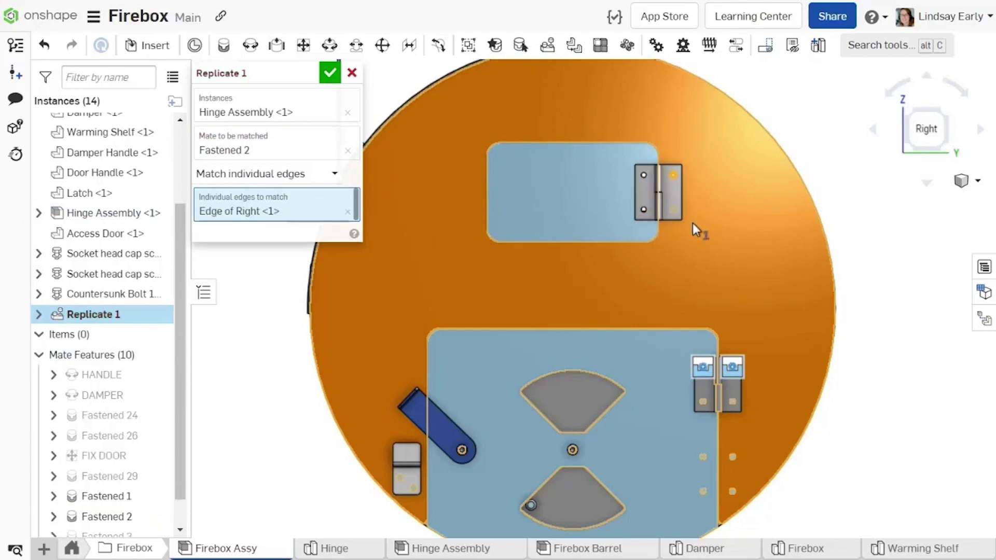
left_click(729, 459)
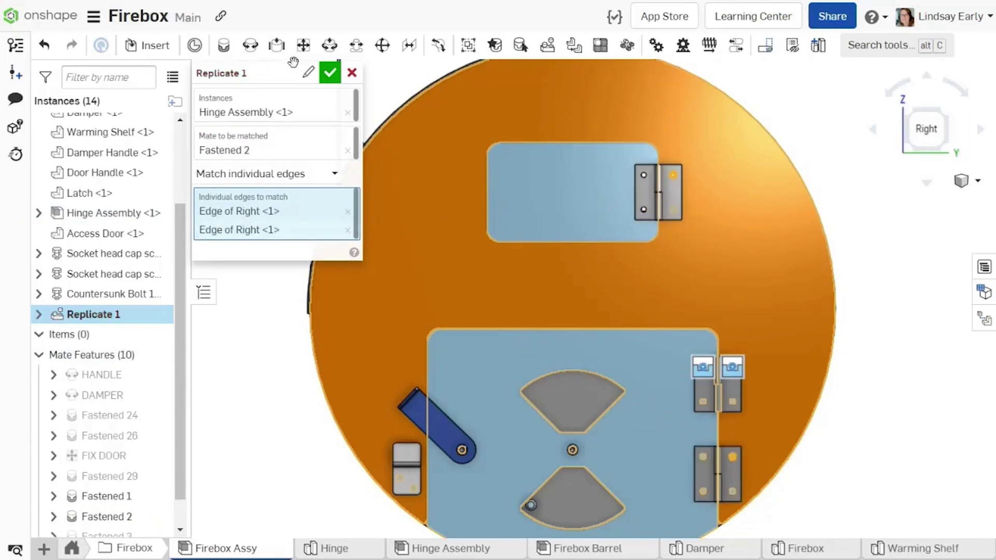
left_click(330, 73)
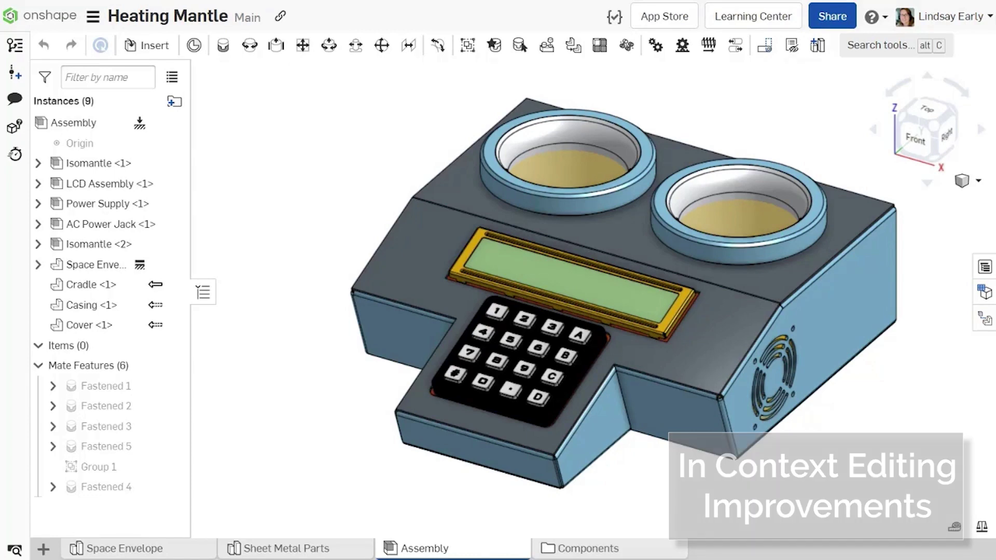
Give the Fastened 1 mate a 2 mm offset in X
double_click(74, 388)
left_click(199, 177)
left_click(294, 199)
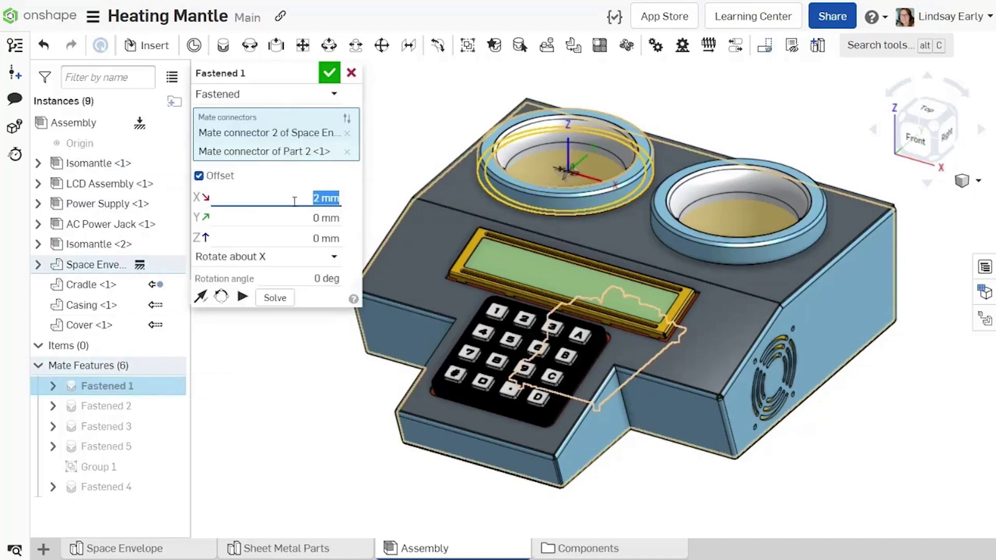
left_click(329, 73)
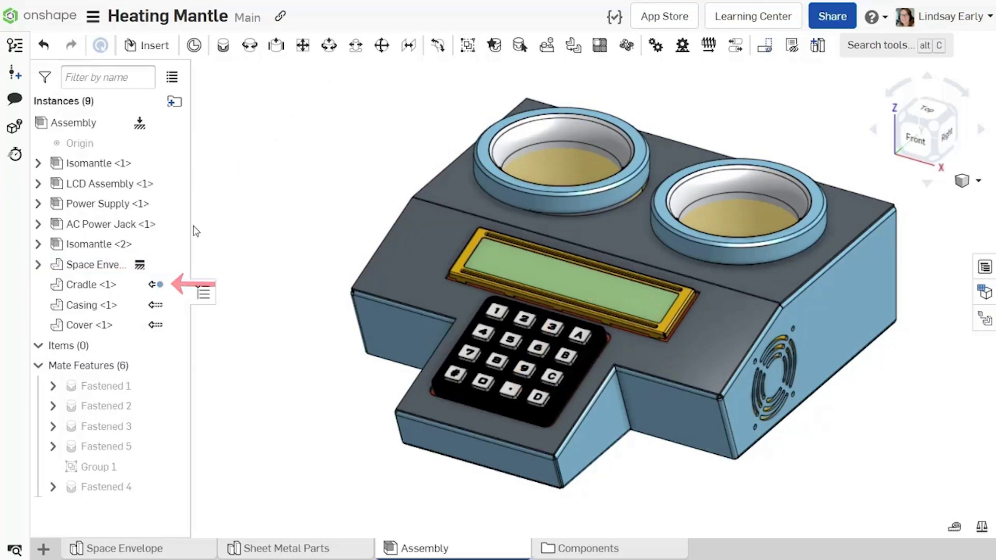
Update the in-context references of the Cradle <1> instance
right_click(145, 291)
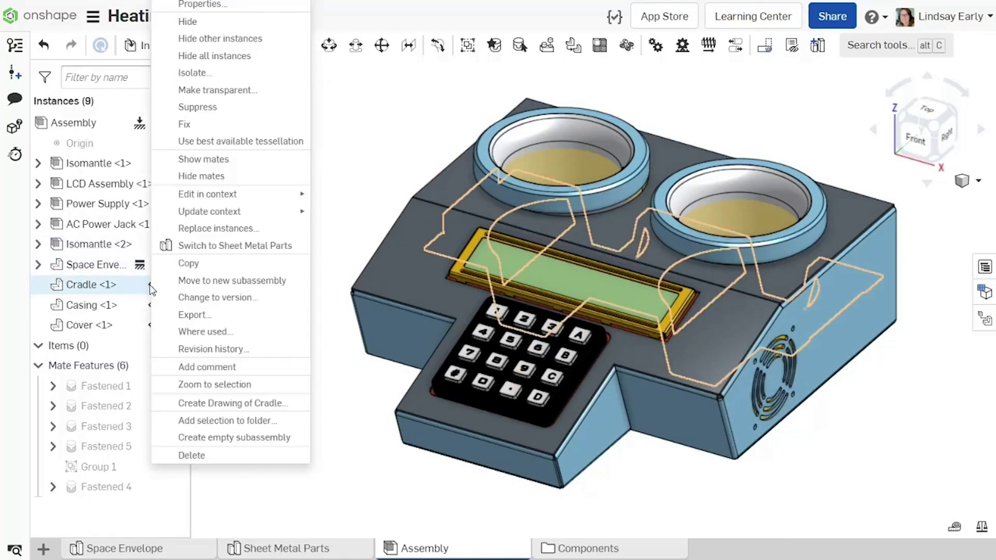
mouse_move(280, 212)
left_click(363, 231)
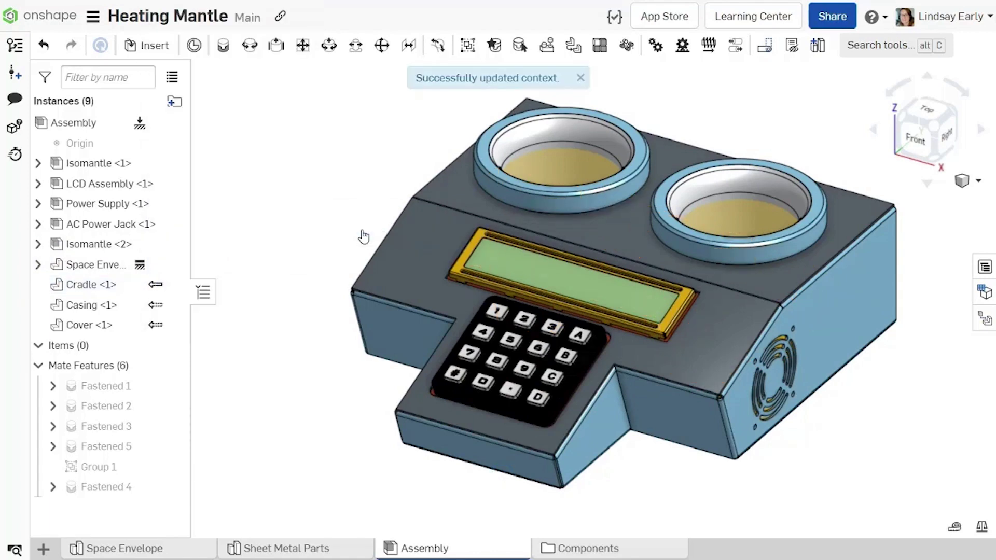
Edit the Sheet Metal Parts studio of Cradle <1> in the Isomantle Cuts context
right_click(132, 293)
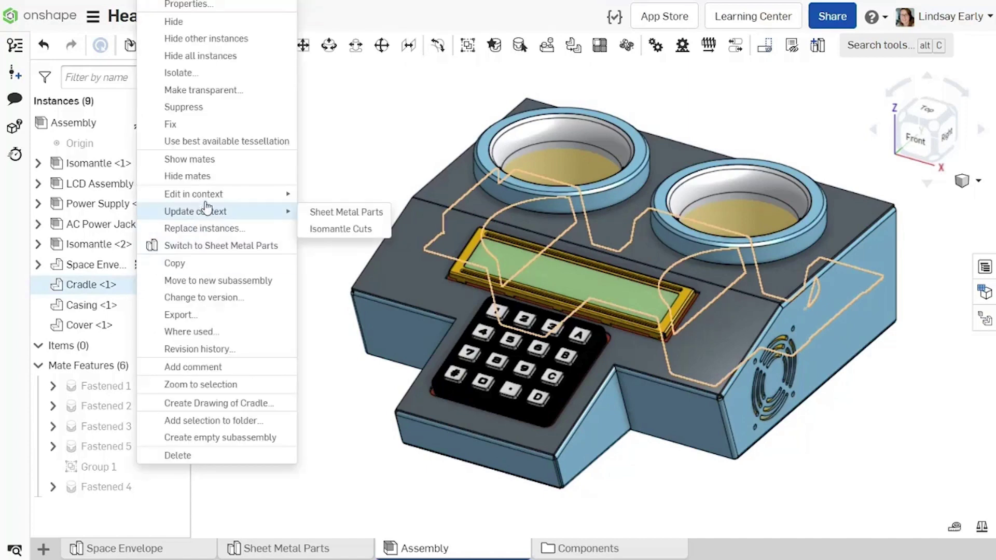
mouse_move(215, 194)
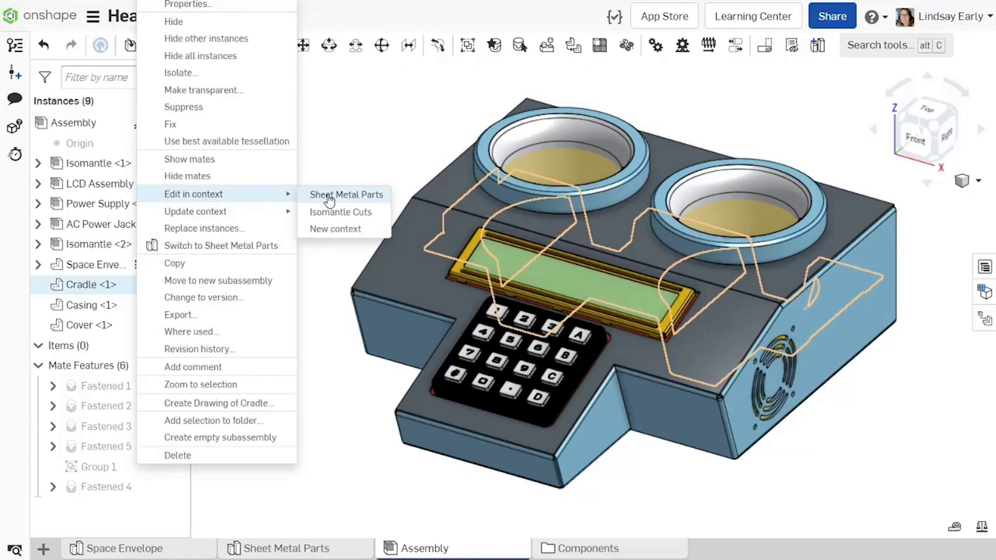
left_click(334, 212)
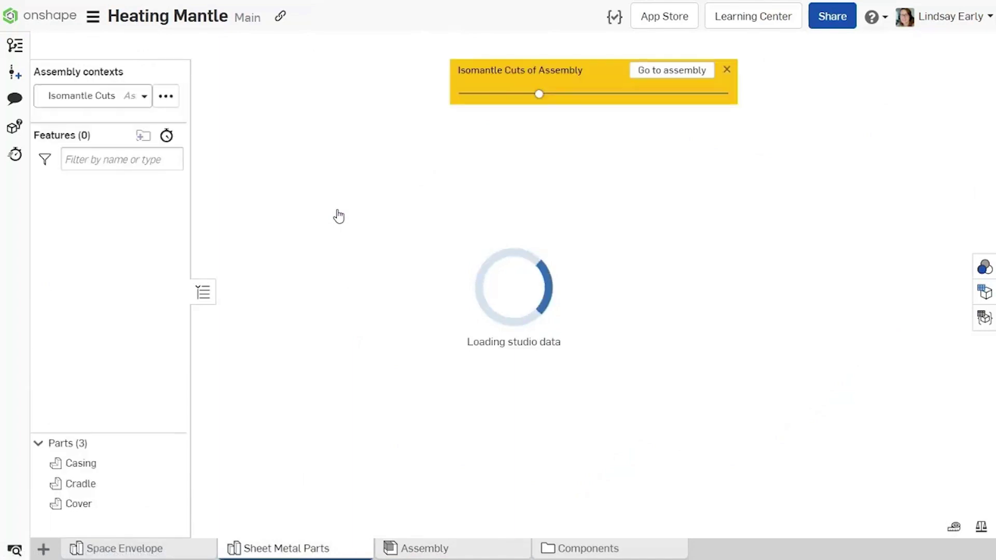
Scroll the Tail Stock Assembly drawing to show the Barrel and Tail stock views on Sheet1
scroll(159, 339, "down", 5)
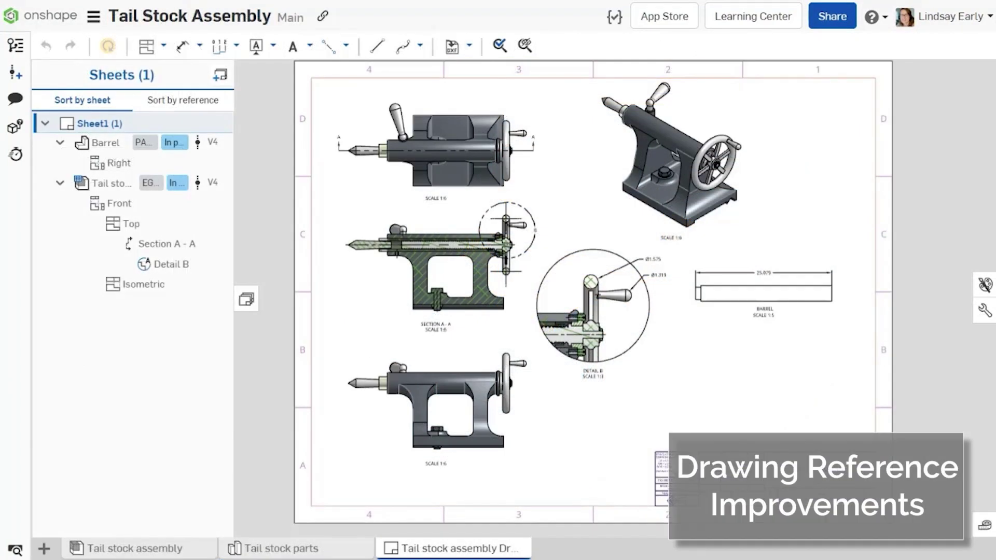
Change the body's Extrude 1 depth from 20 in to 19.5 in
left_click(281, 550)
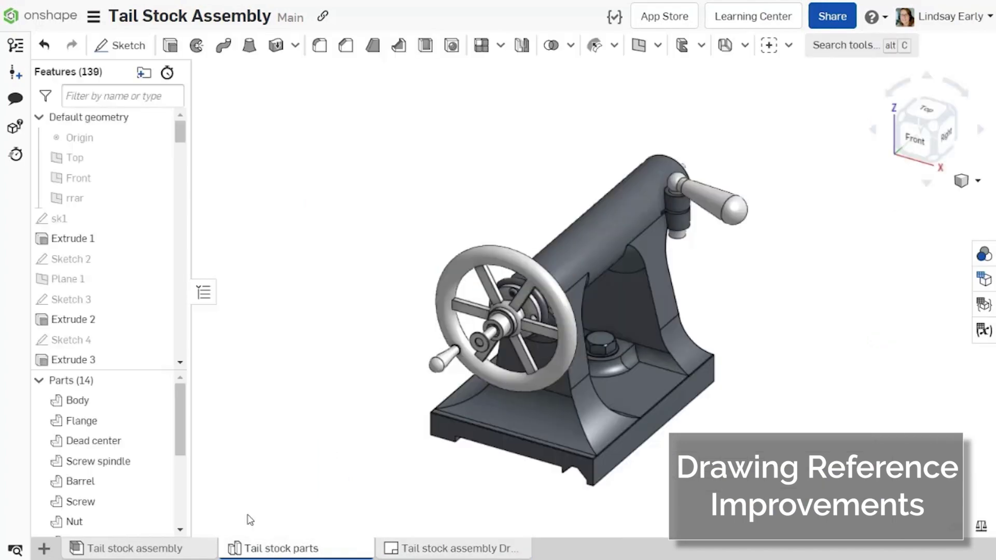
double_click(49, 239)
left_click(272, 195)
type("19")
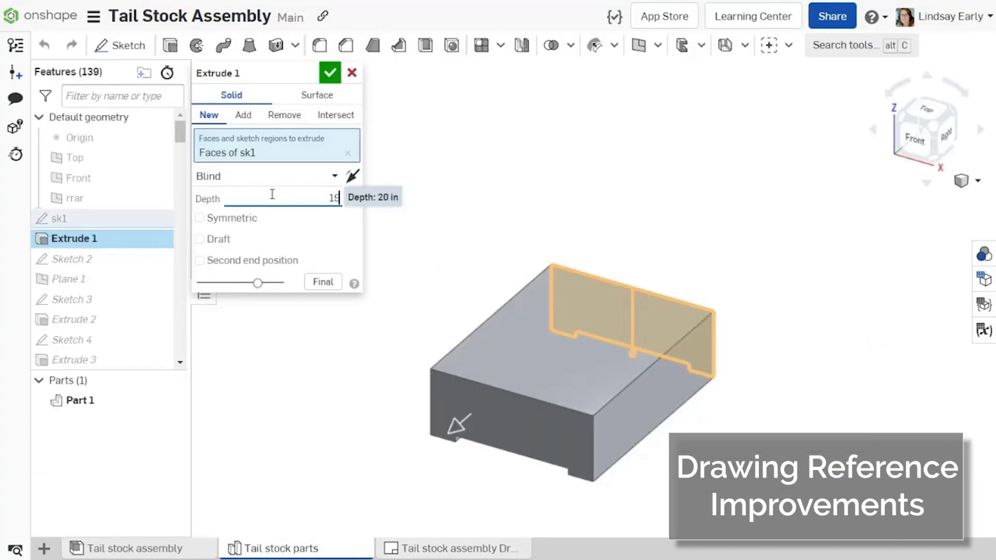
type(".5")
left_click(330, 73)
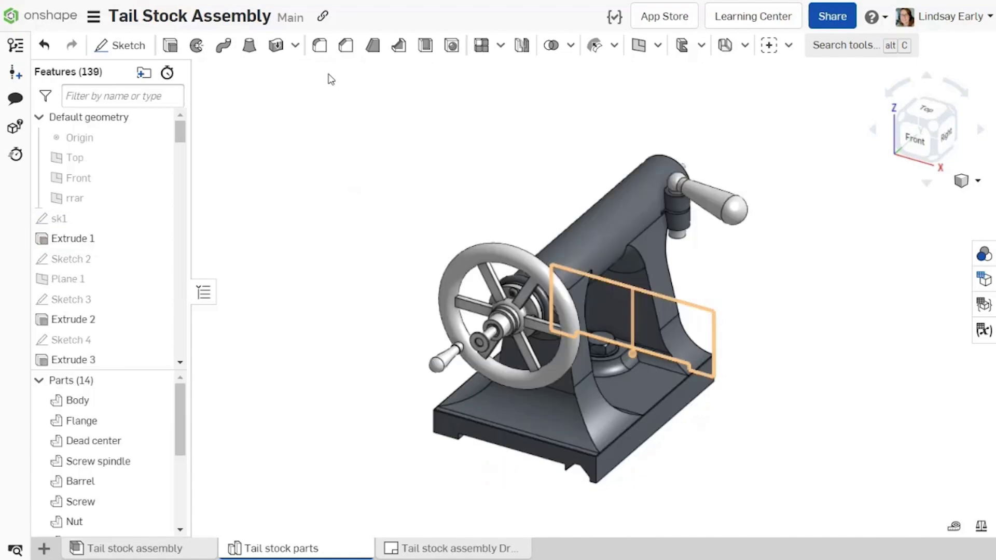
Save version V5 with the description 'Changed body length' and return to the drawing
left_click(16, 72)
left_click(232, 134)
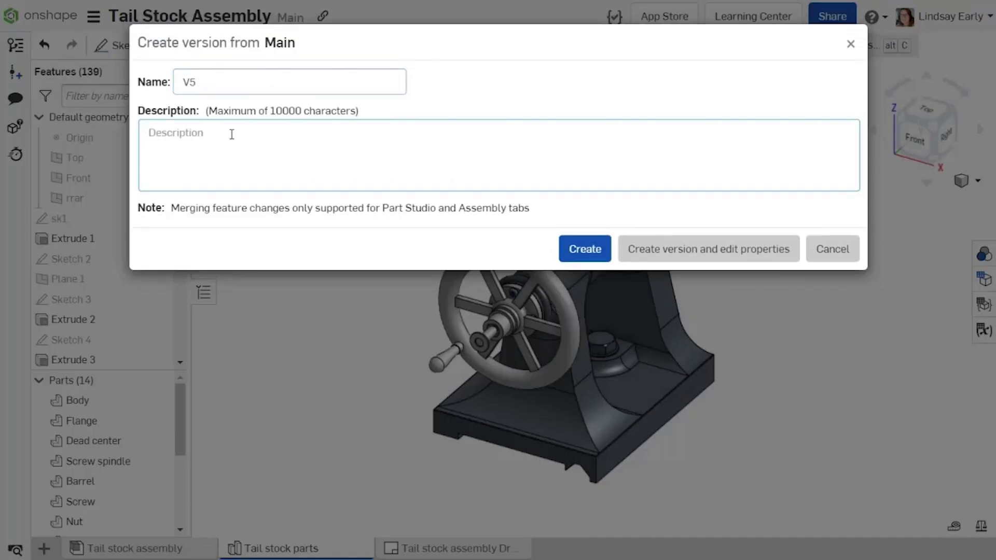
type("Changed body length")
left_click(580, 249)
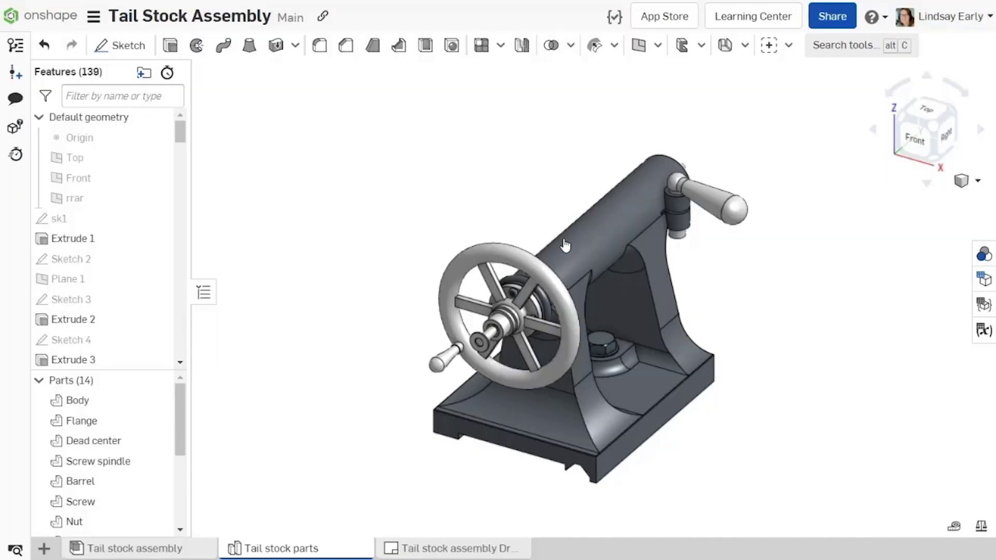
left_click(415, 551)
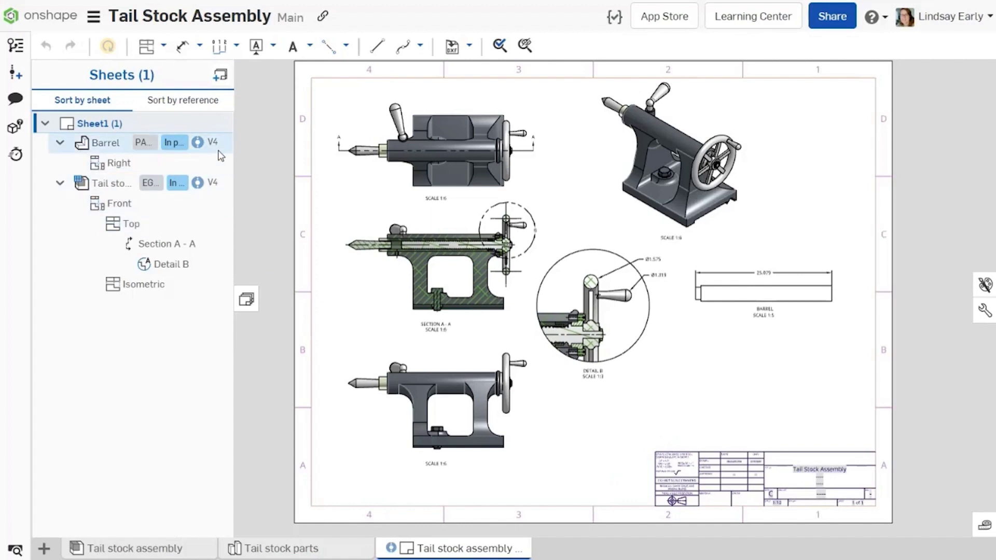
Update the drawing's outdated Barrel reference to version V5 in the Reference manager
left_click(230, 161)
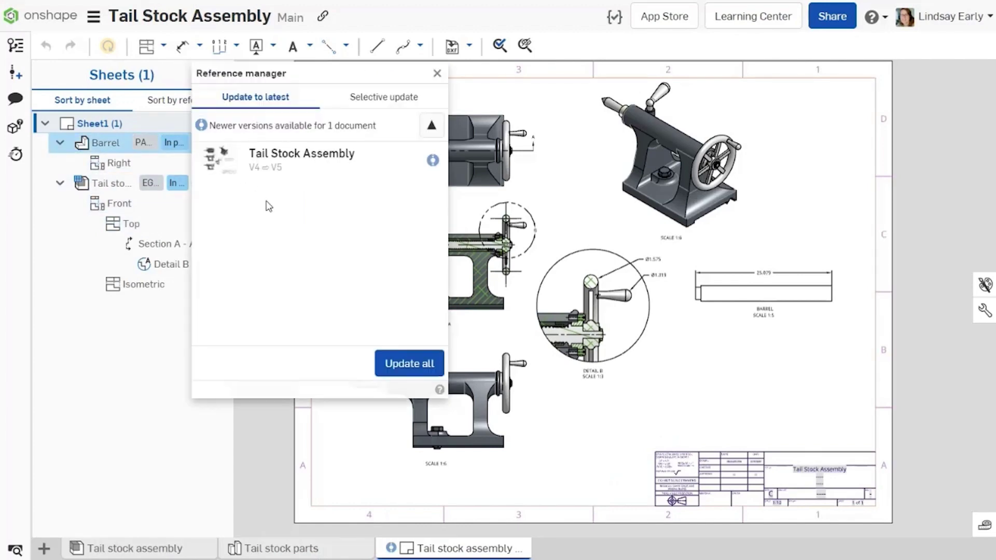
left_click(398, 367)
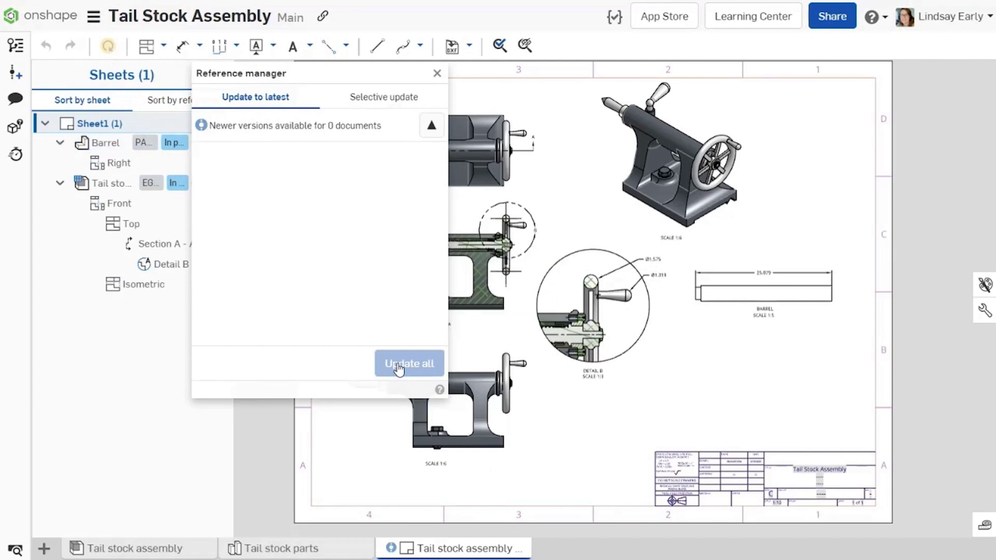
left_click(437, 73)
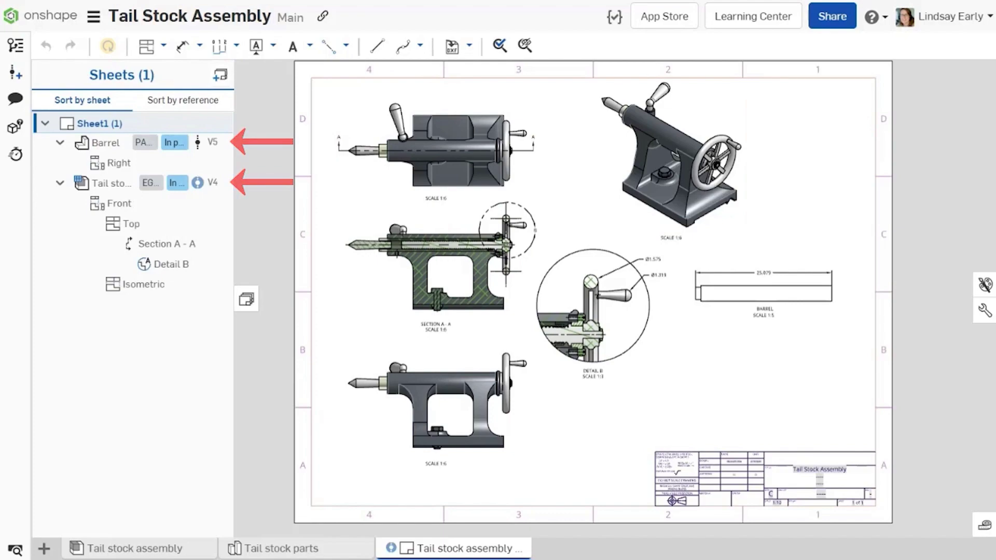
Split the Stacking Conveyor cut list table below item 6
left_click(607, 184)
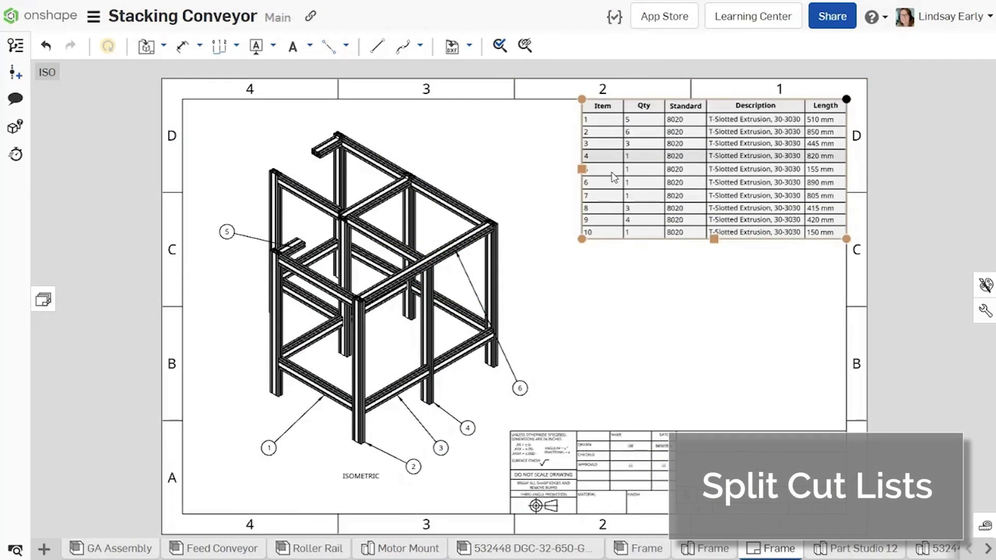
right_click(609, 184)
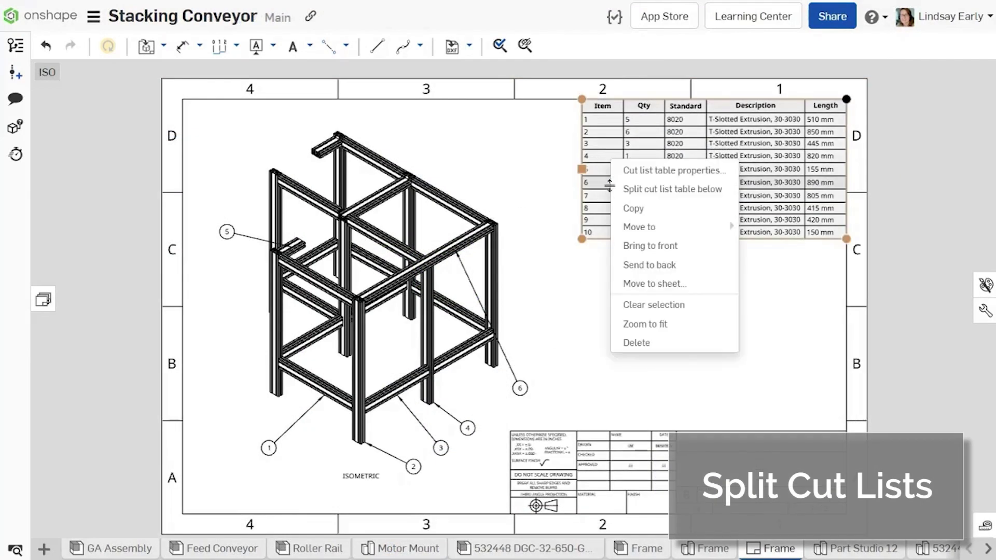
left_click(643, 189)
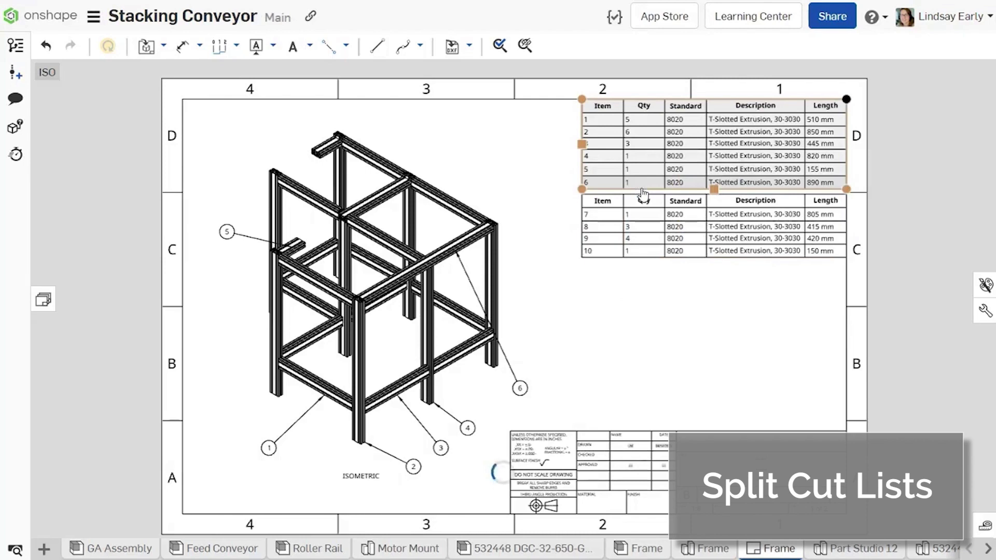
Move the lower table (items 7–10) to the Reverse ISO sheet's top-right corner
right_click(659, 218)
left_click(707, 311)
left_click(801, 339)
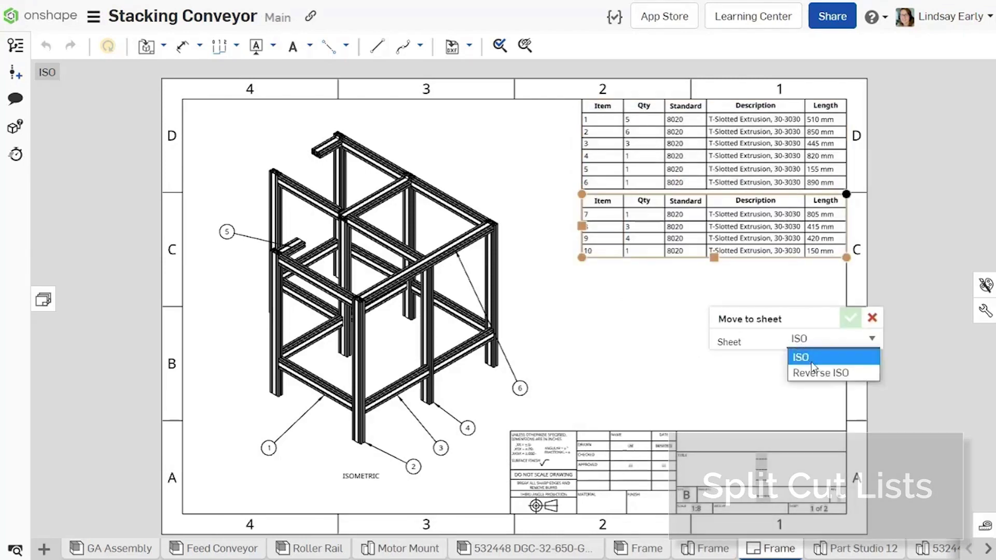
left_click(815, 373)
left_click(850, 318)
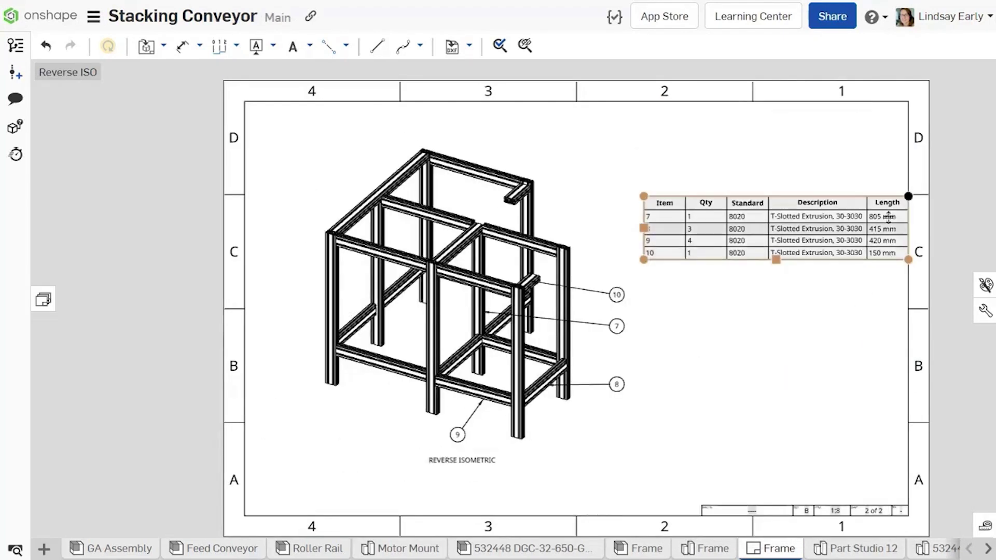
left_click_drag(908, 196, 911, 103)
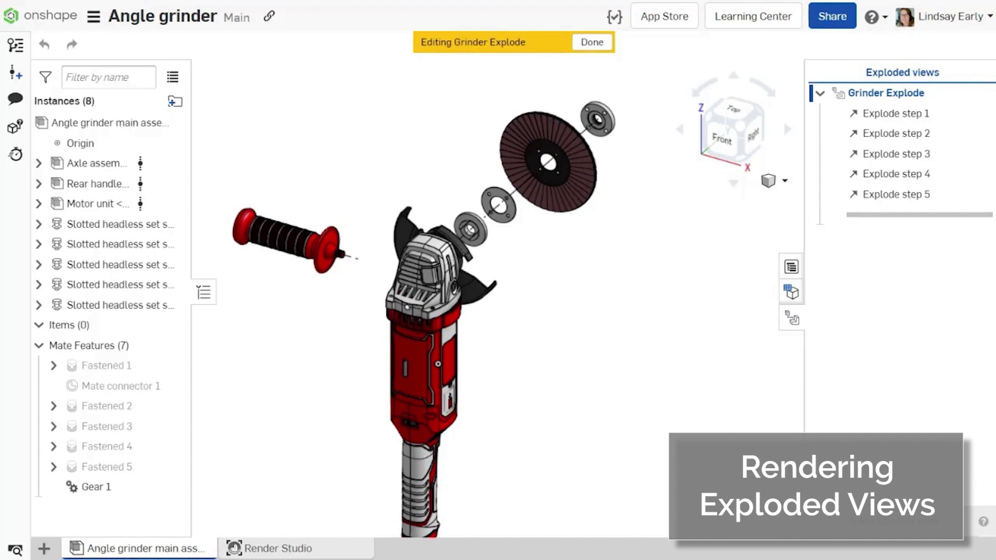
Build a Render Studio scene from the angle grinder main assembly using Grinder Explode, Medium tessellation
left_click(305, 549)
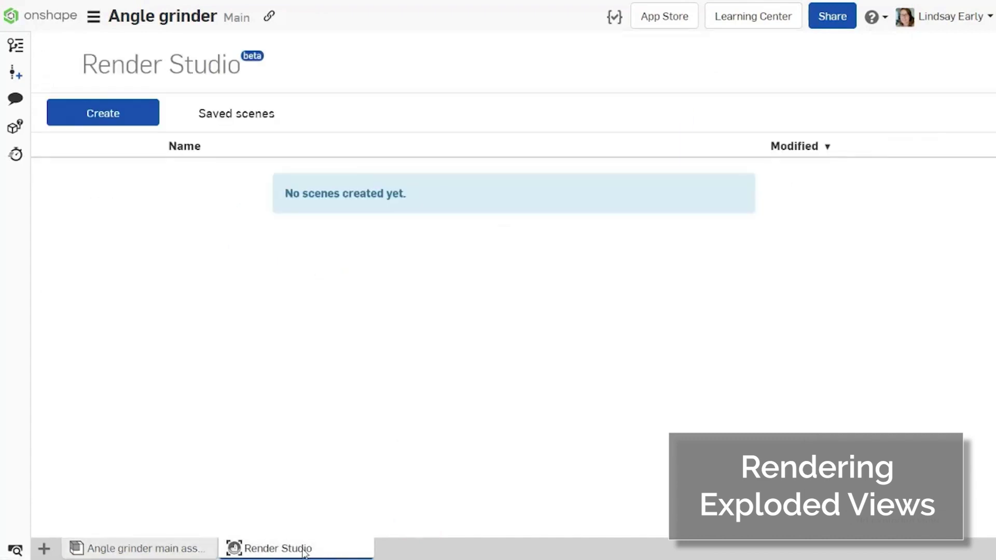
left_click(115, 116)
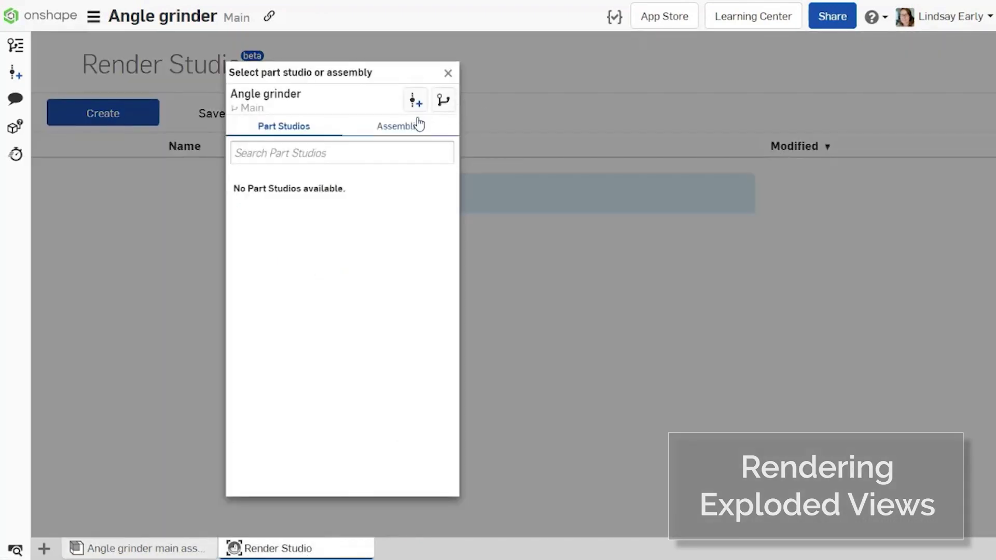
left_click(394, 128)
left_click(369, 201)
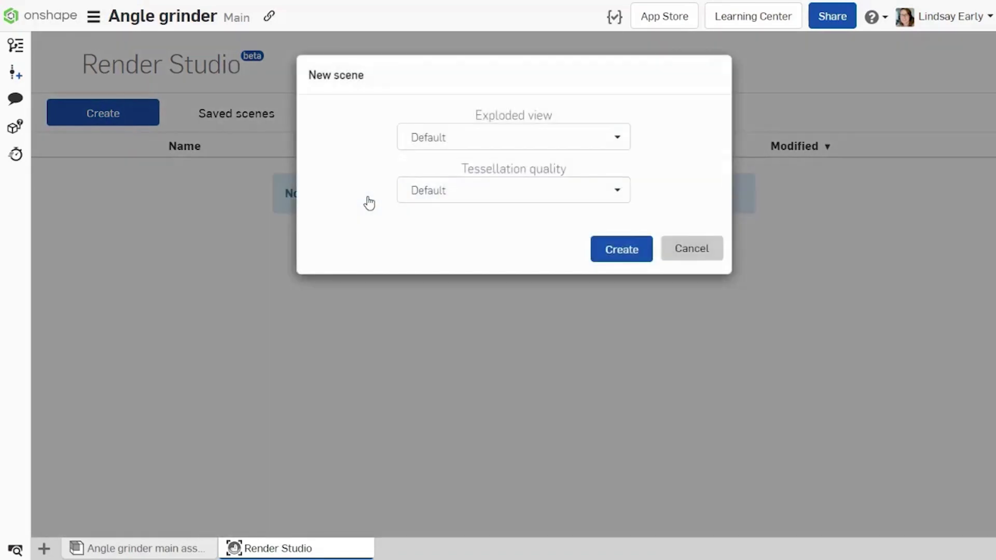
left_click(434, 138)
left_click(435, 189)
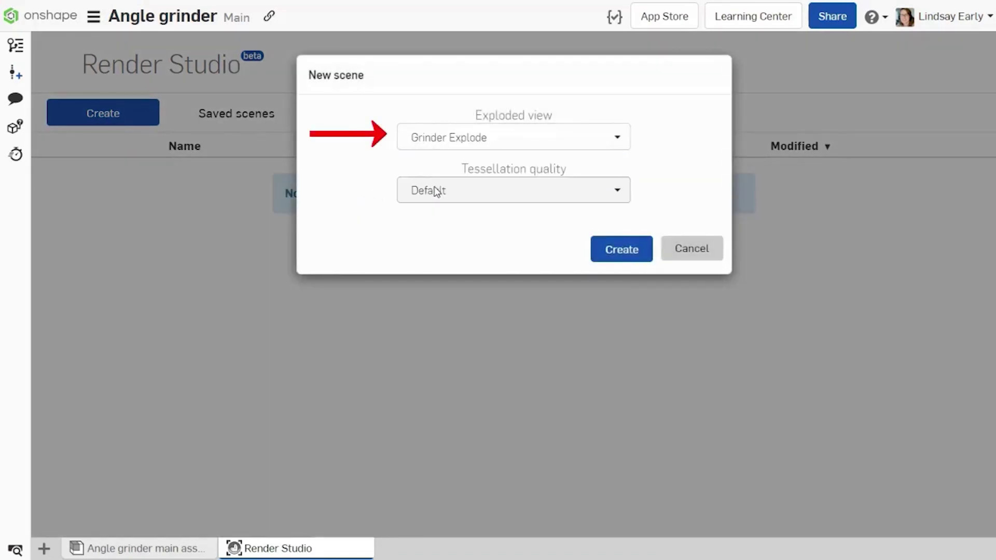
left_click(435, 191)
left_click(435, 260)
left_click(612, 259)
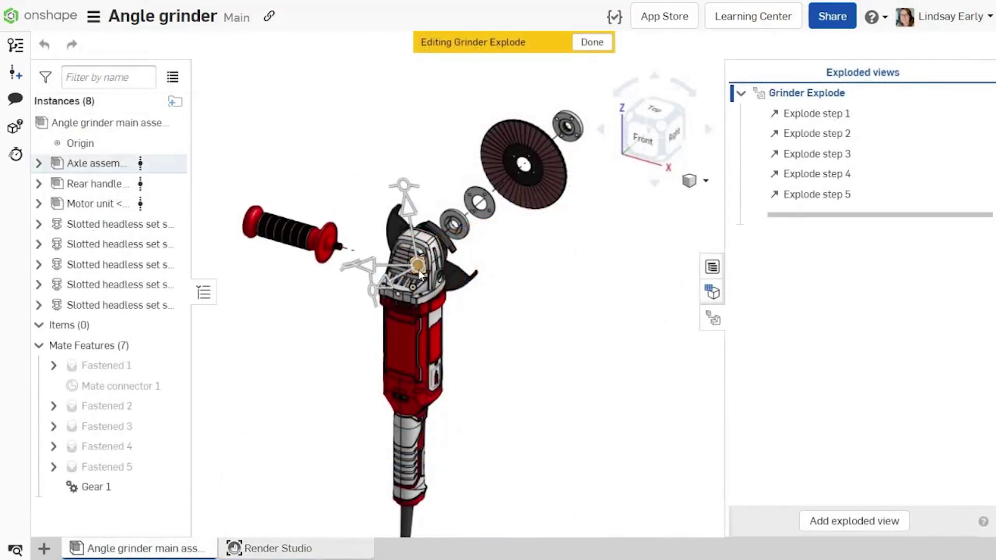
Add explode step 6 pulling a small part out and step 7 lifting the gear housing
left_click_drag(359, 301, 338, 306)
key("Return")
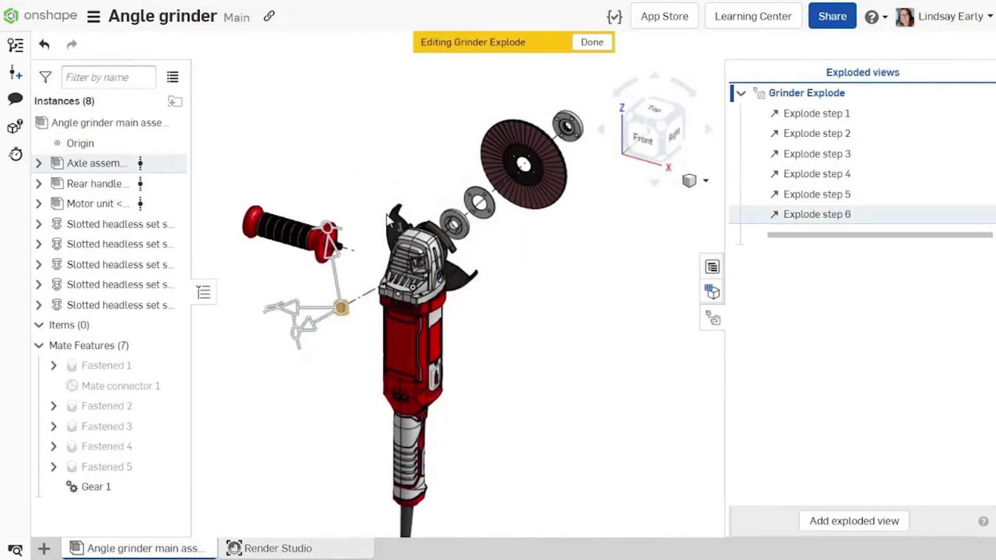
left_click(413, 218)
left_click_drag(414, 217, 406, 100)
left_click(329, 71)
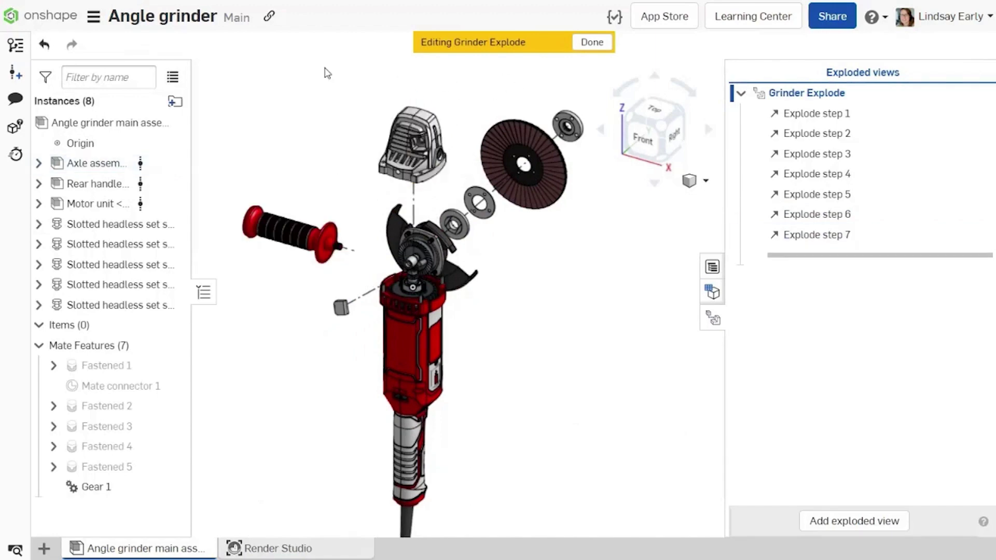